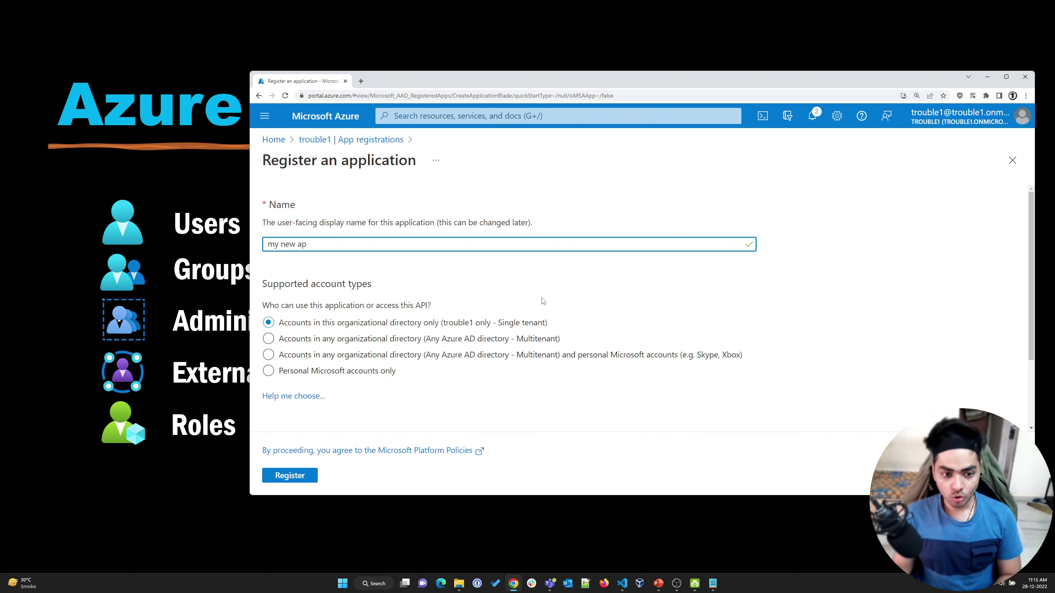
Finish the name 'my new app' and allow any organizational directory plus personal Microsoft accounts
type("p")
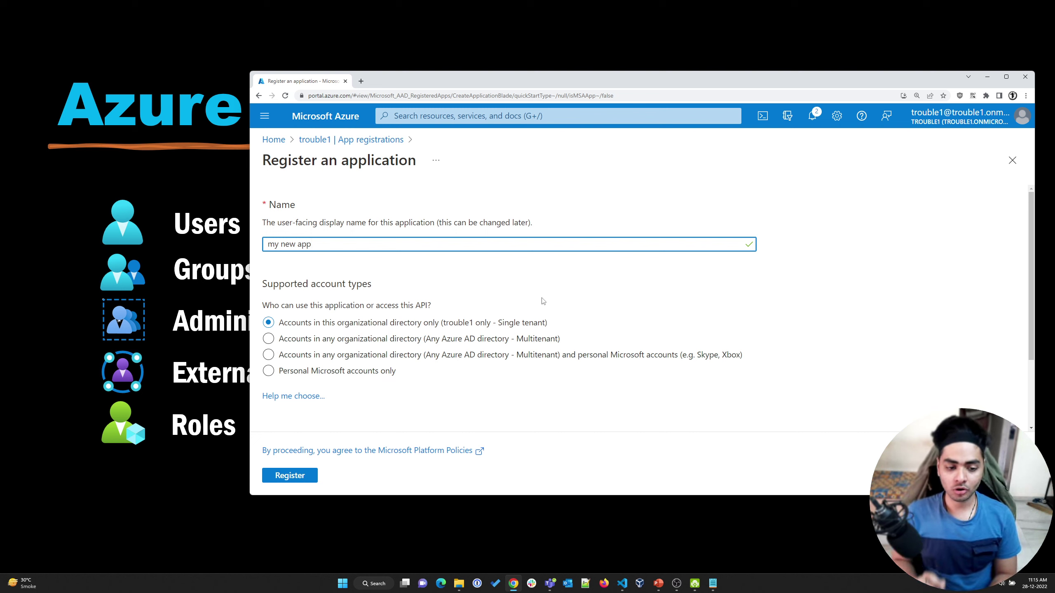
left_click(512, 339)
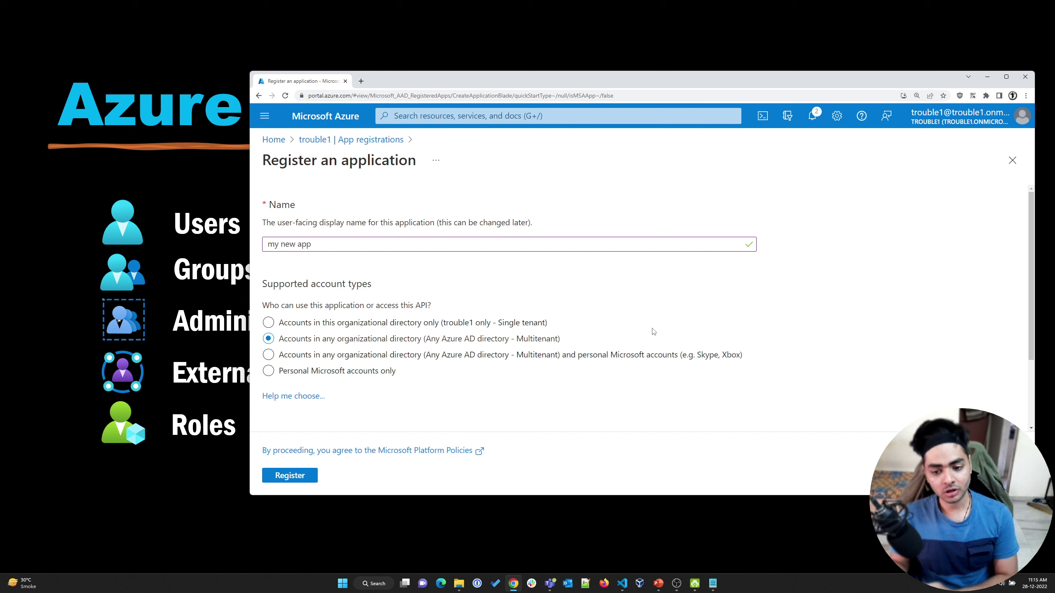
left_click(406, 355)
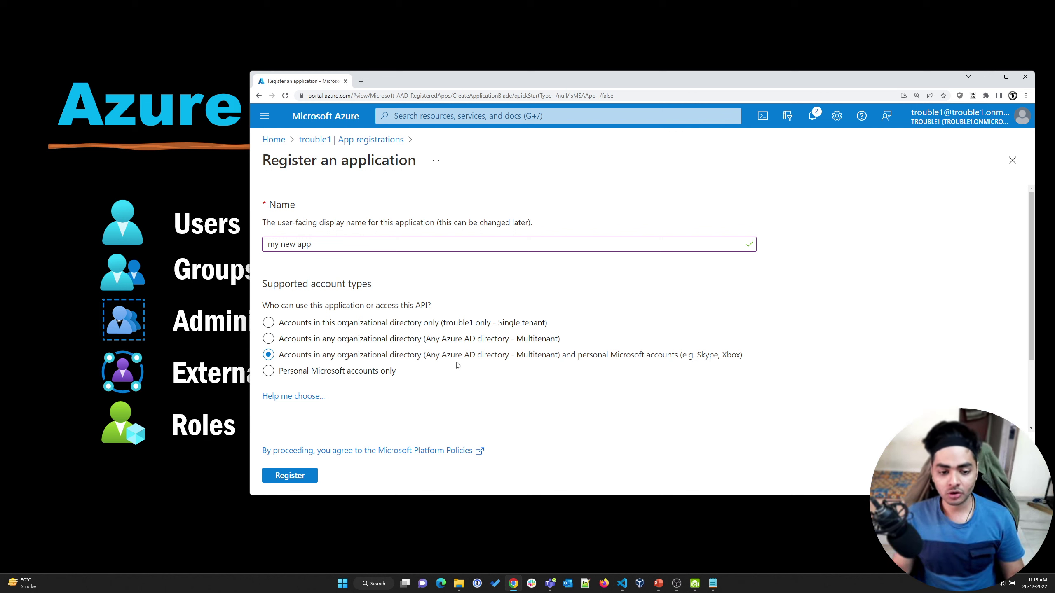
Leave the unsaved form via the App registrations breadcrumb, triggering the unsaved-edits warning
scroll(457, 364, "down", 2)
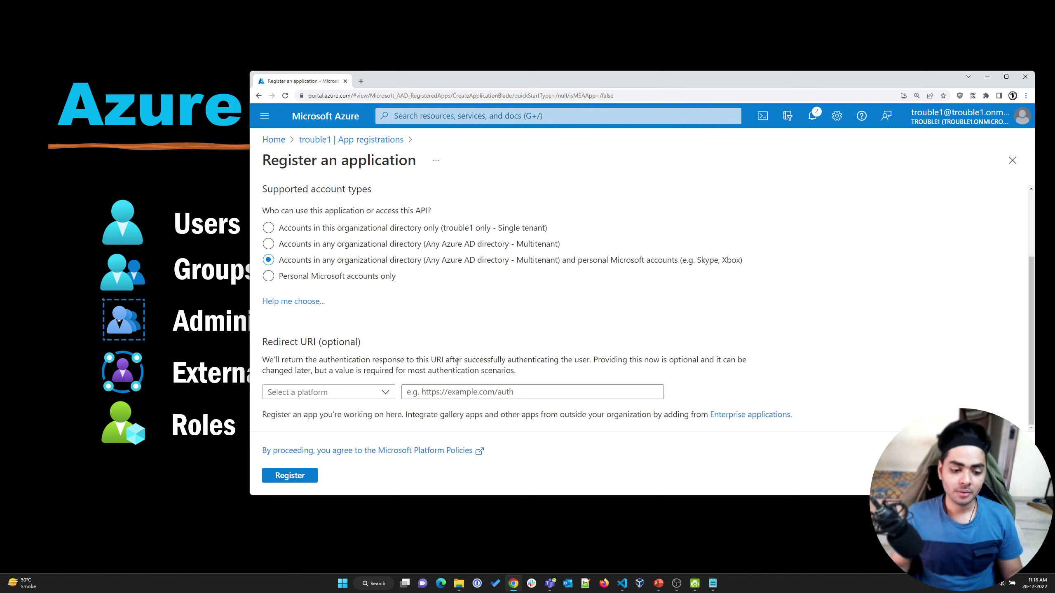
scroll(369, 411, "up", 2)
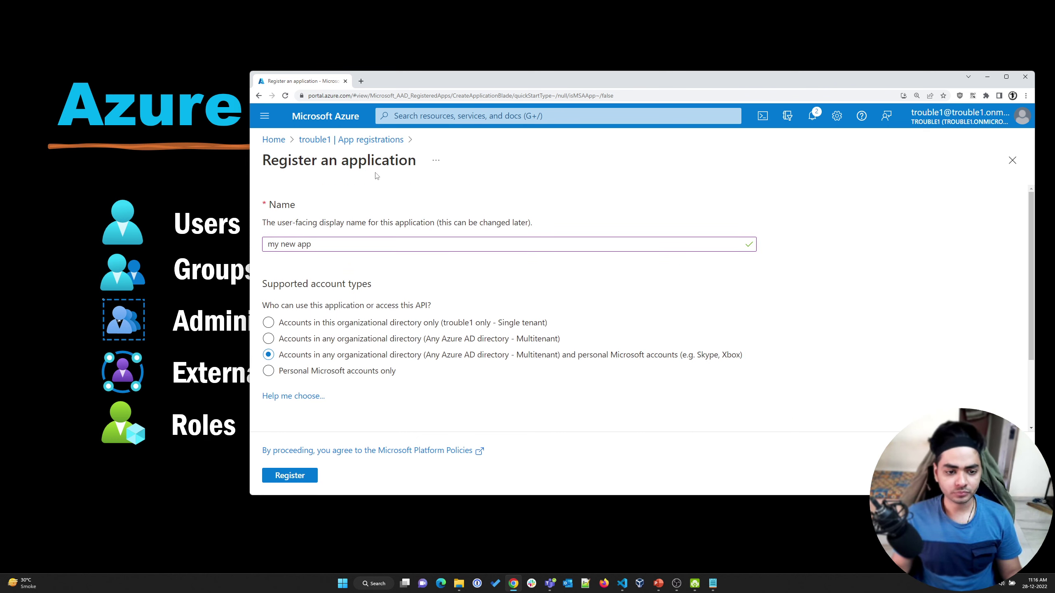
left_click(382, 140)
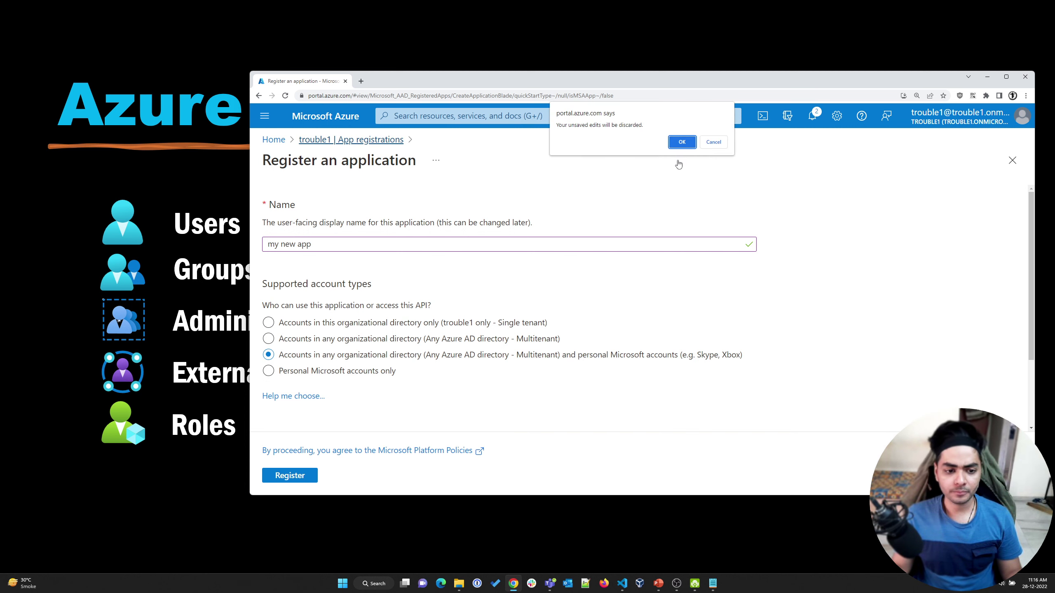
Confirm discarding the unsaved app registration
left_click(681, 142)
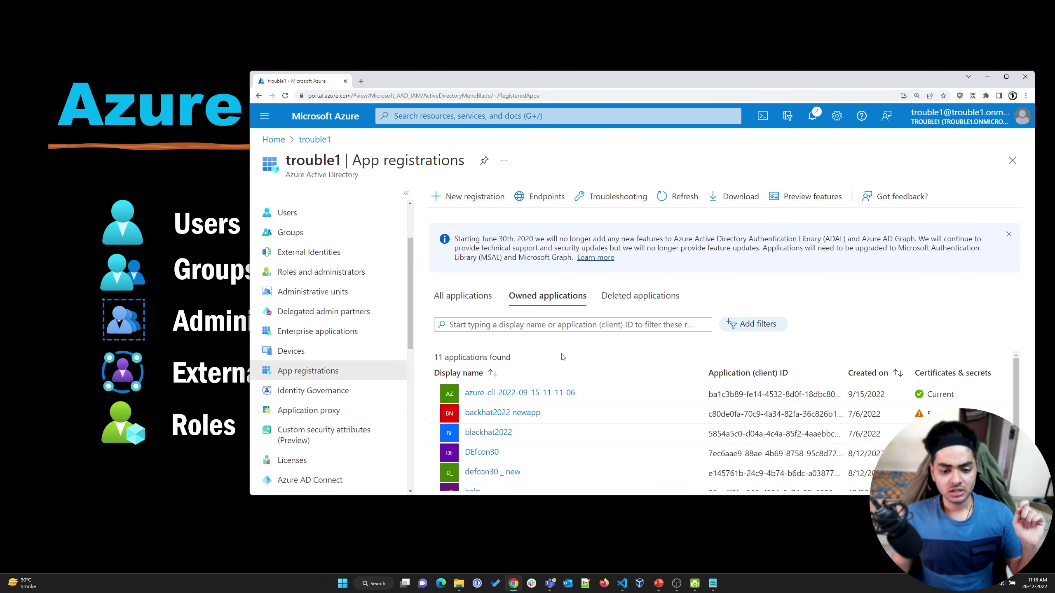
scroll(479, 440, "down", 3)
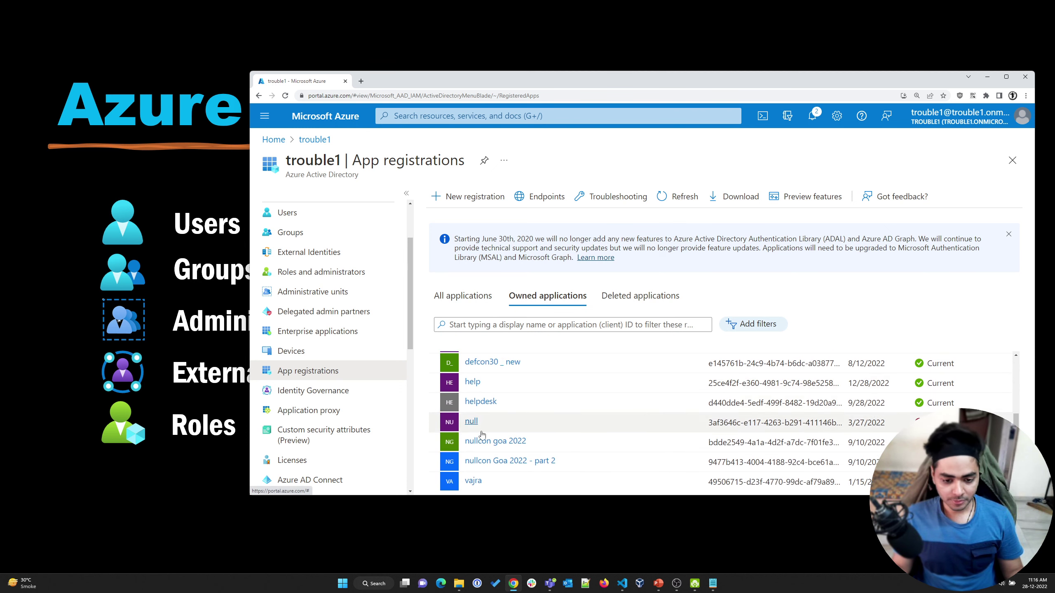
scroll(479, 439, "up", 3)
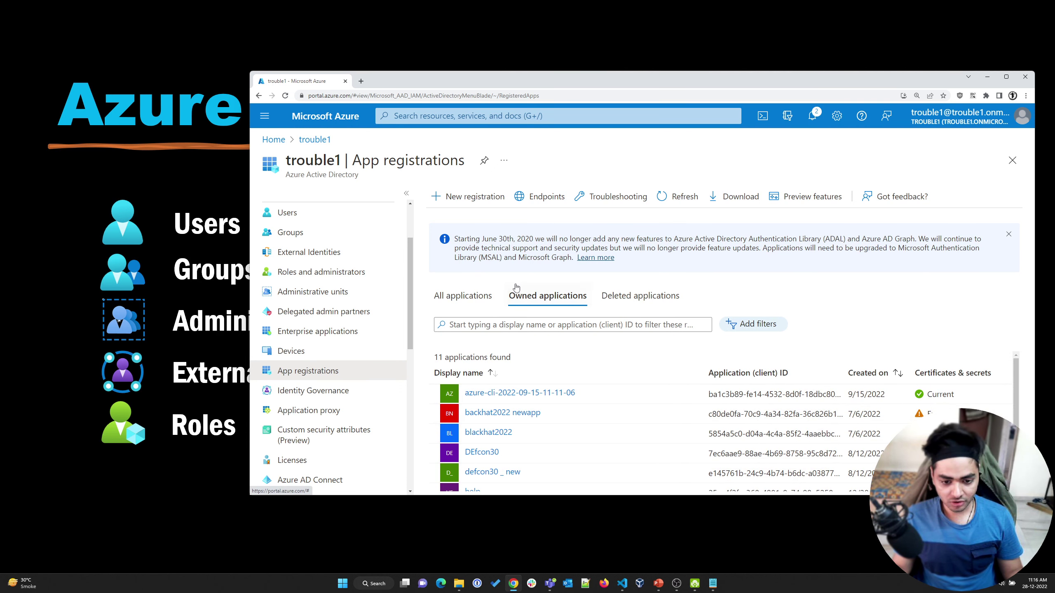
left_click(689, 205)
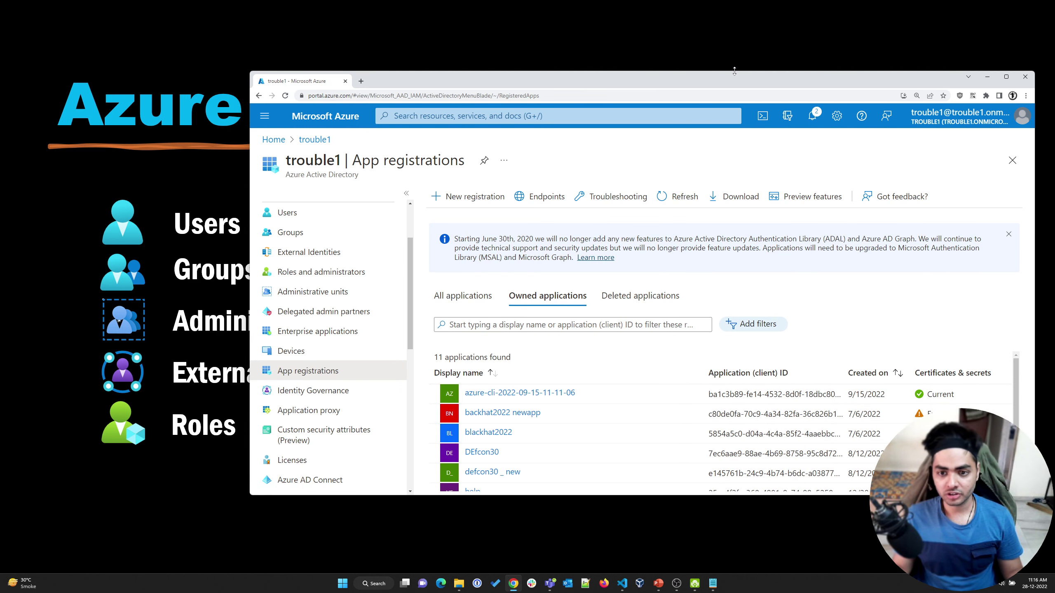
scroll(457, 394, "down", 3)
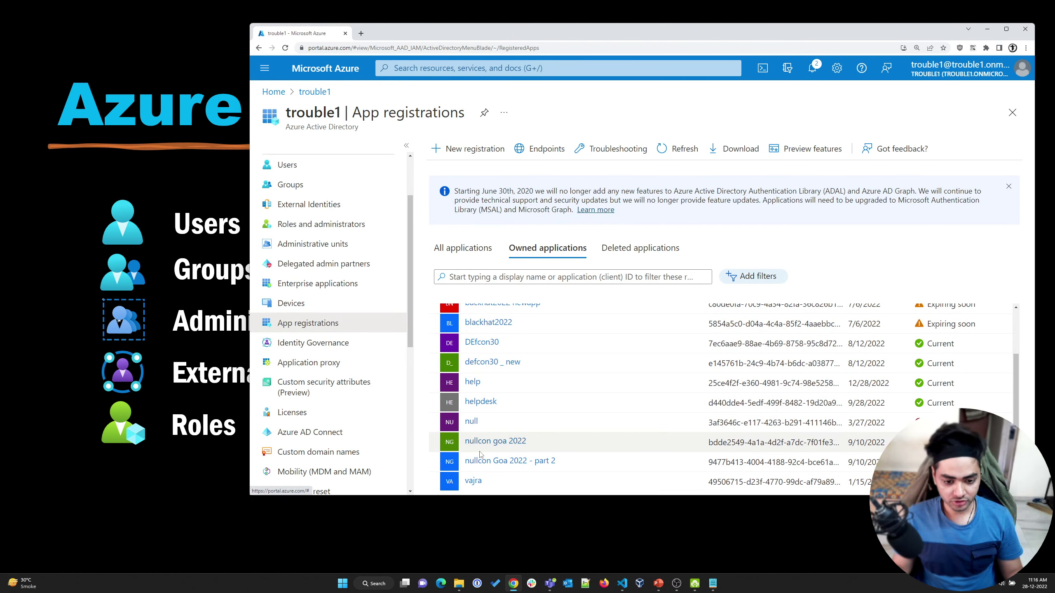
scroll(477, 445, "up", 3)
left_click(681, 148)
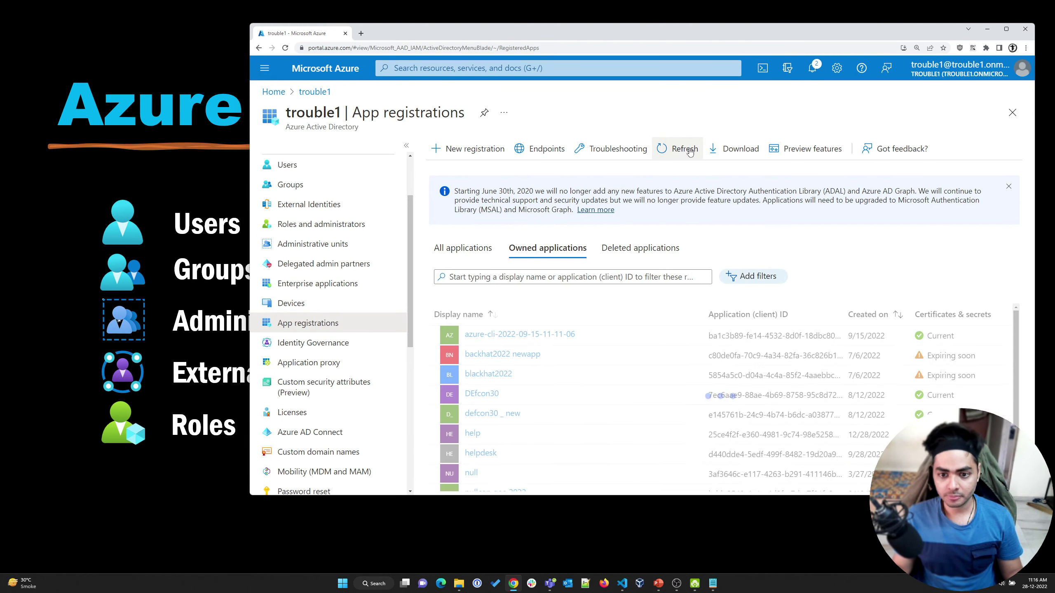
scroll(510, 434, "down", 3)
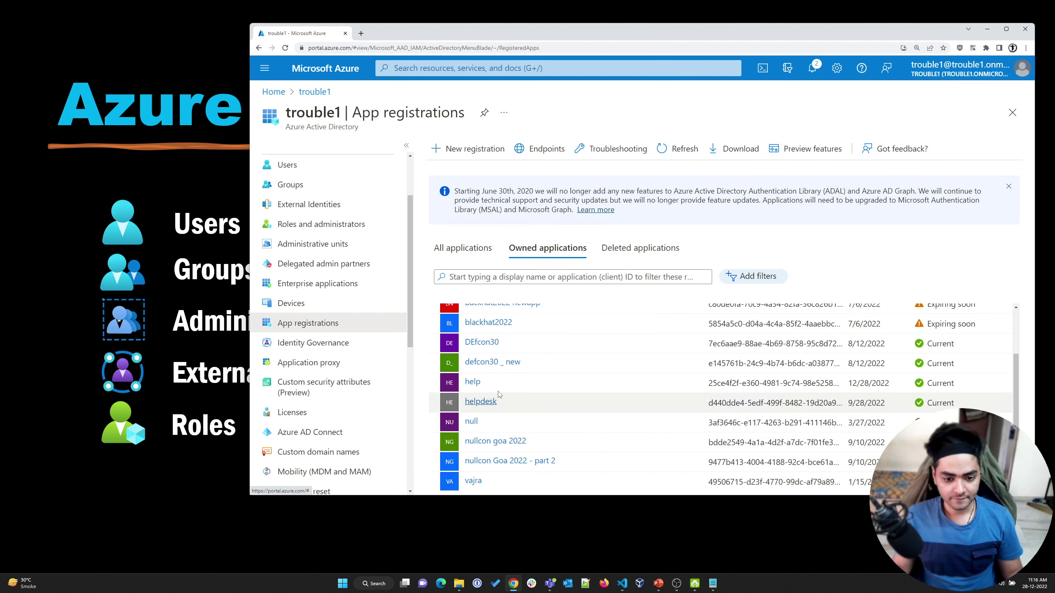
scroll(503, 395, "up", 4)
left_click(502, 346)
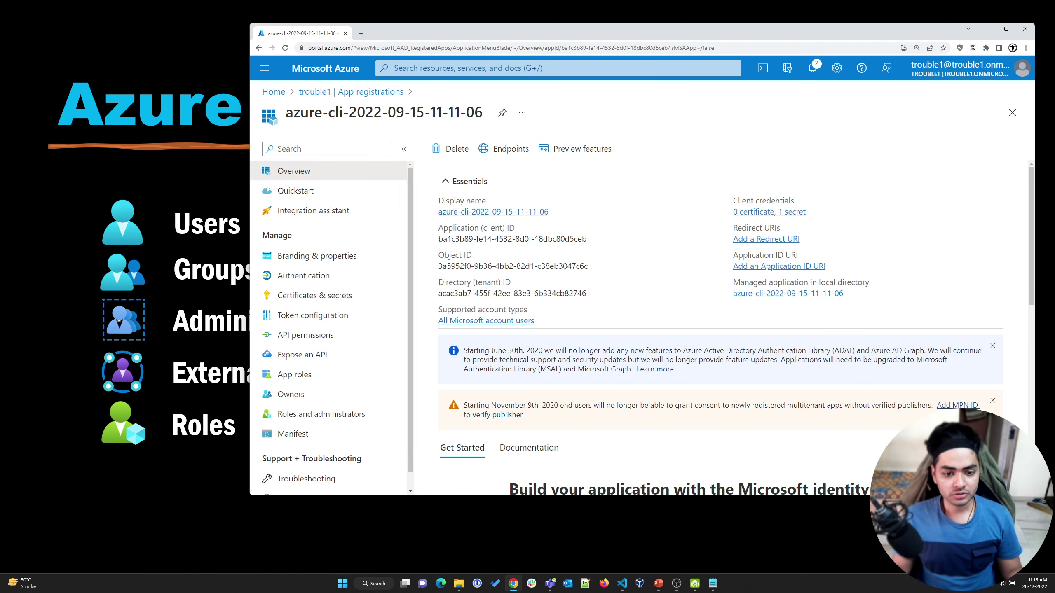
Copy the Application (client) ID and view the existing secret under Certificates & secrets
triple_click(474, 244)
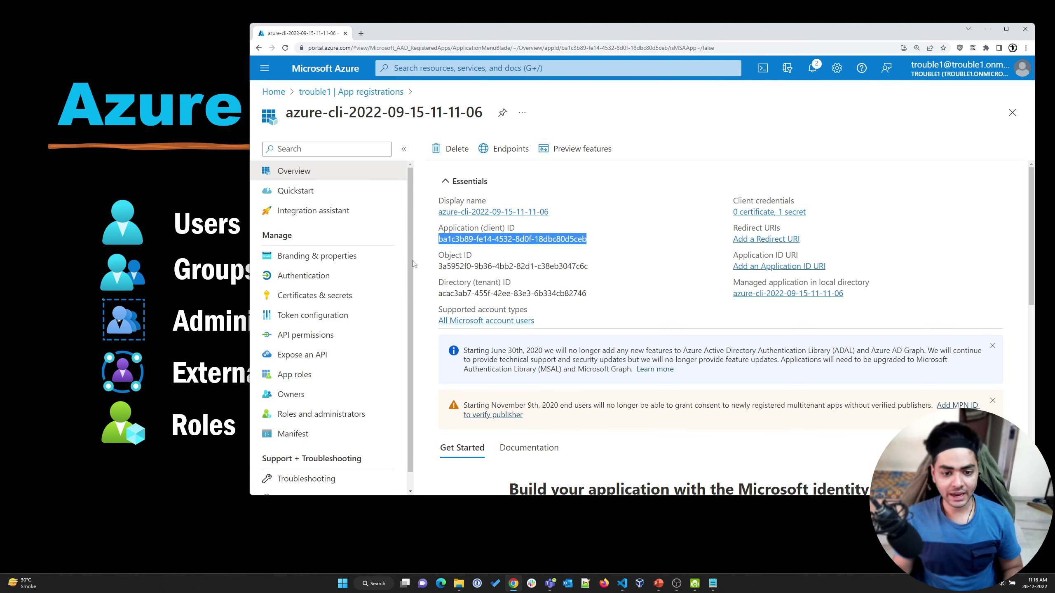
left_click(309, 295)
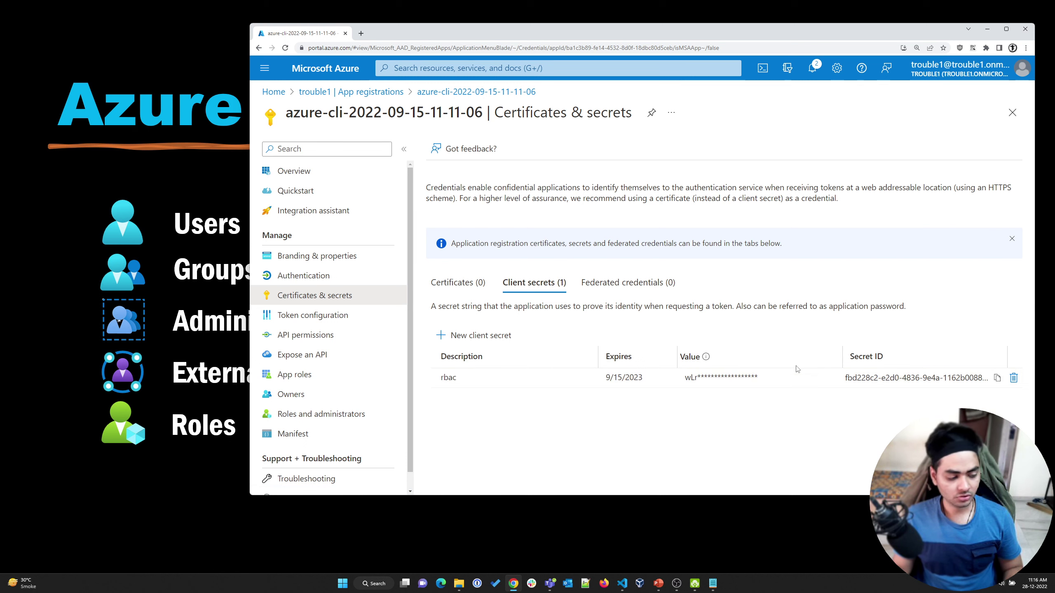
left_click_drag(693, 382, 781, 385)
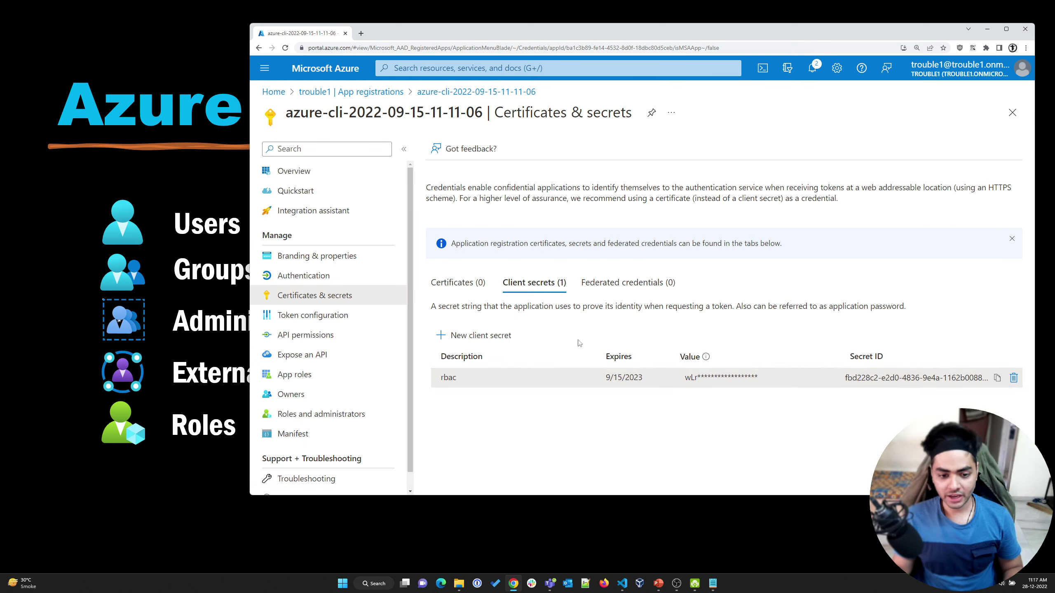
Add a new client secret expiring 6/28/2023 and select its value
left_click(480, 335)
left_click(725, 473)
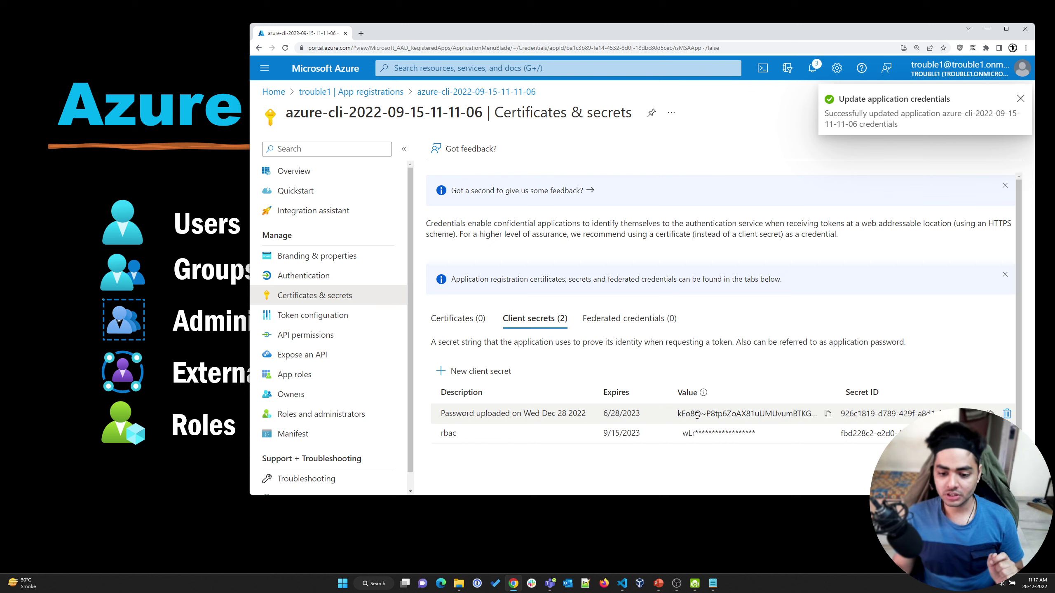
triple_click(694, 415)
left_click(658, 472)
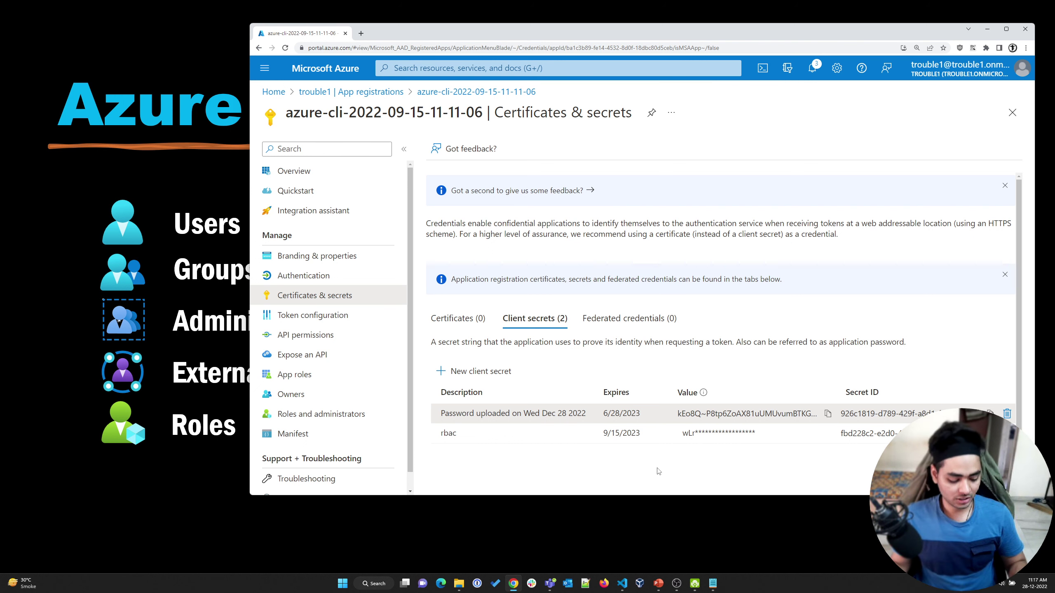
key("super")
Launch Command Prompt, place it beside the Azure portal, and type az login -h
type("cmd")
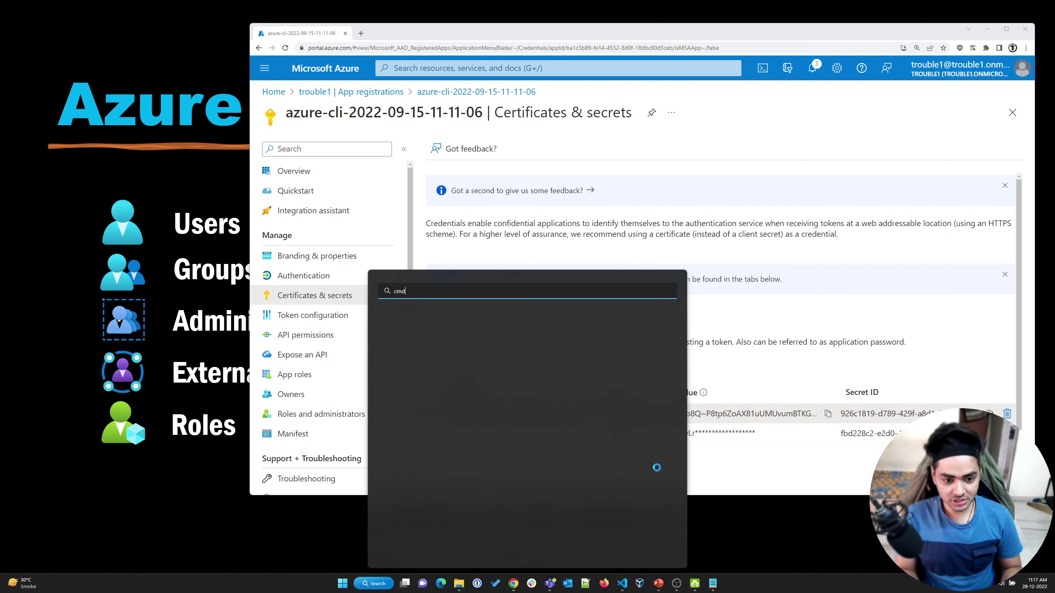
key("Return")
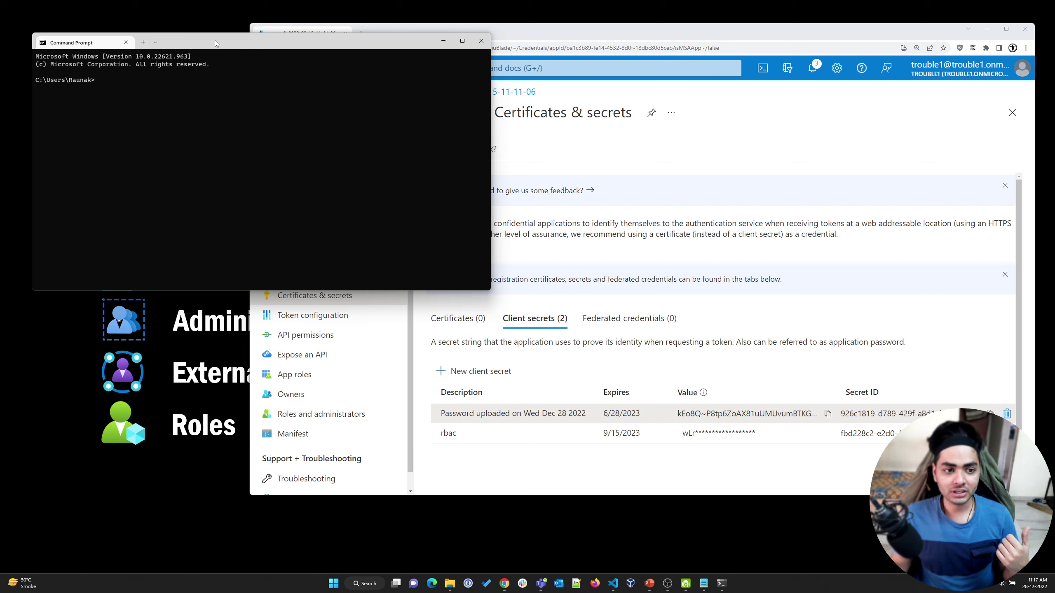
left_click_drag(214, 40, 408, 206)
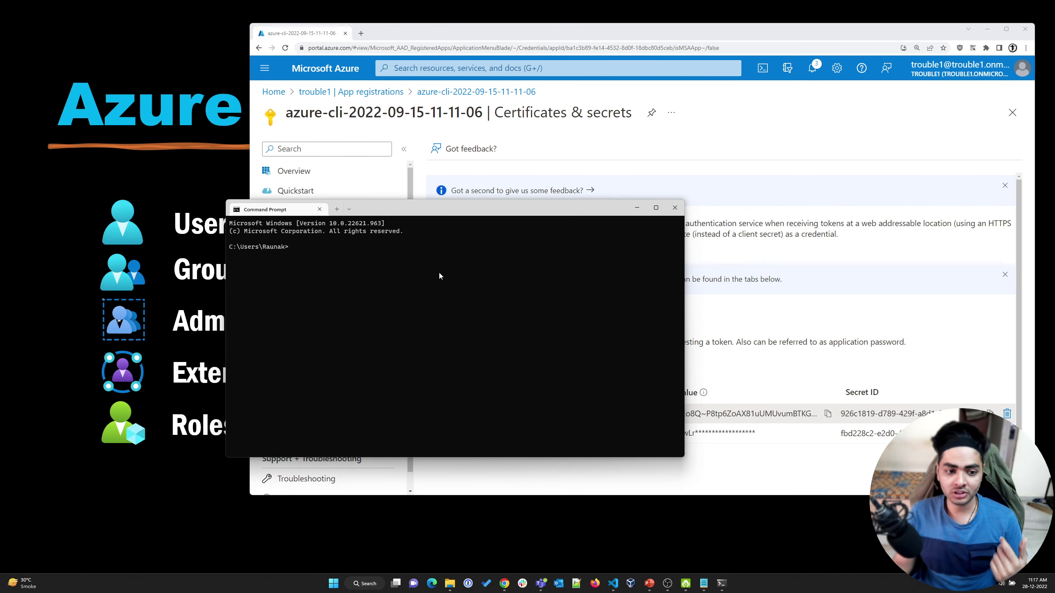
left_click_drag(385, 212, 317, 273)
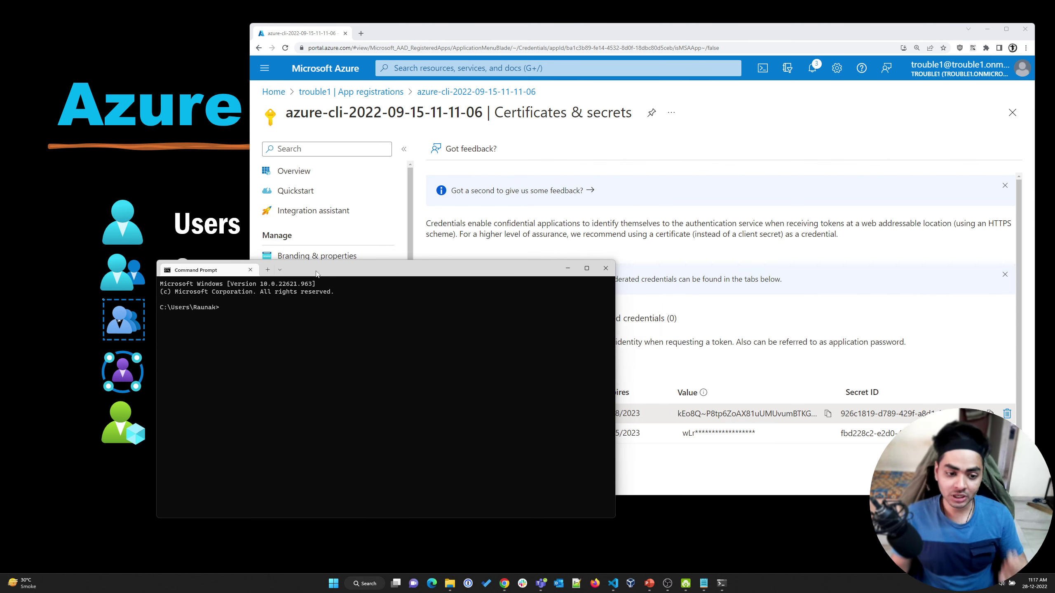
left_click(696, 167)
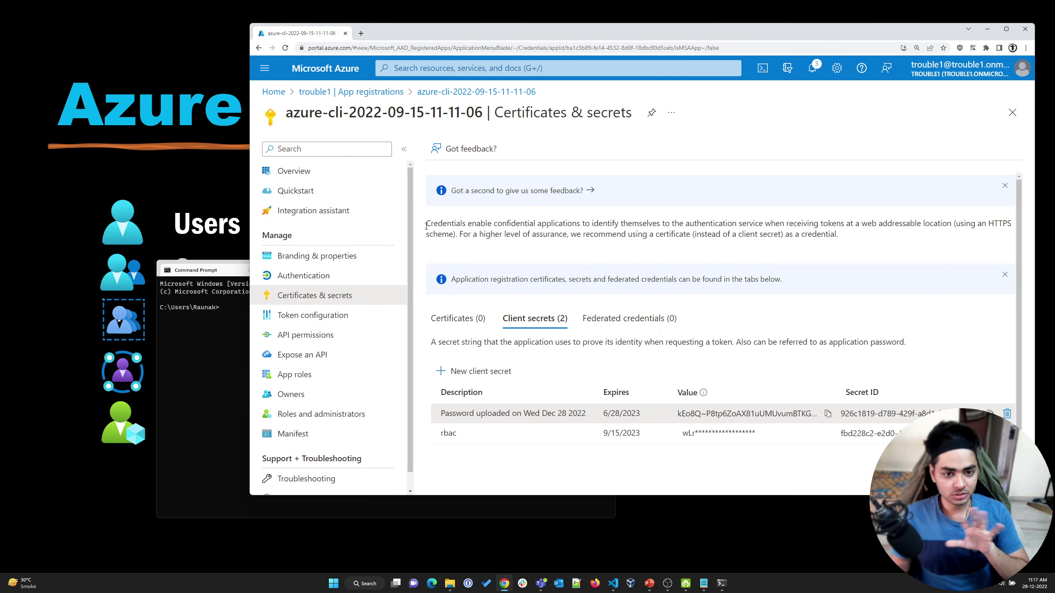
left_click(218, 329)
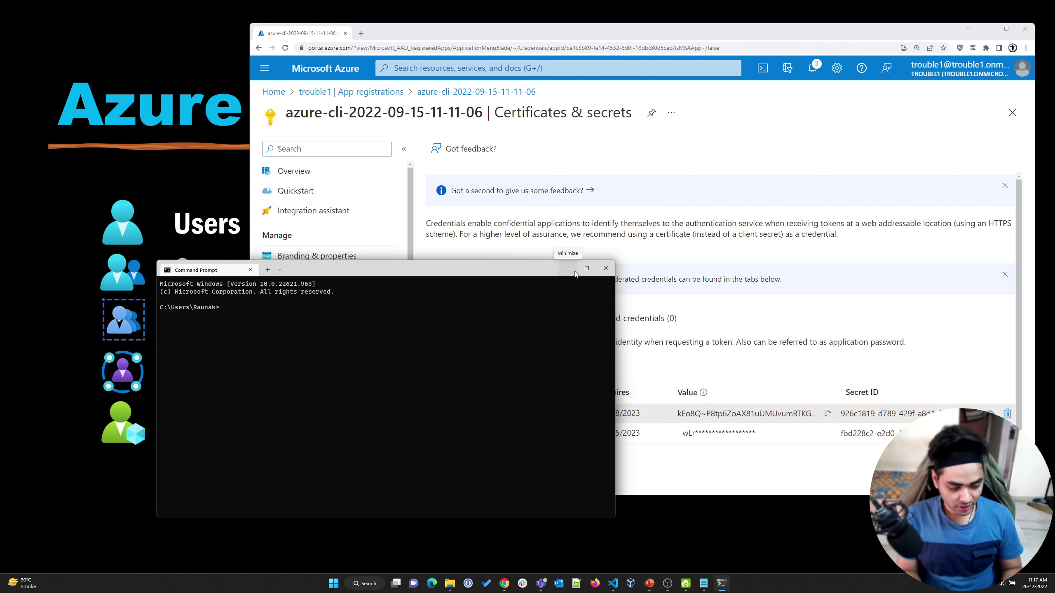
type("az login -h")
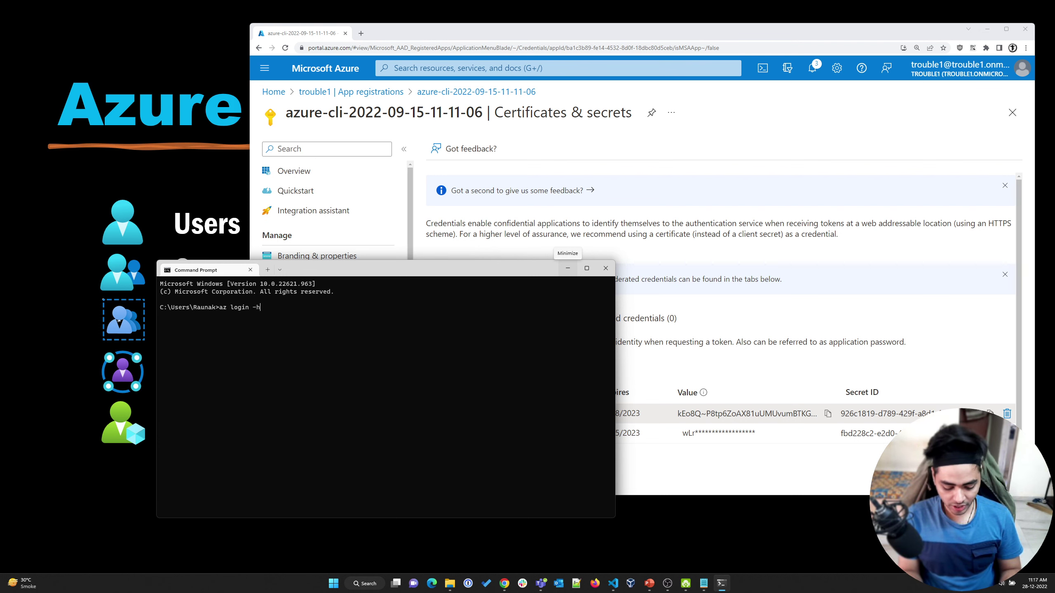
Run az login -h and enlarge the terminal to read the help examples
key("Return")
left_click_drag(463, 261, 464, 89)
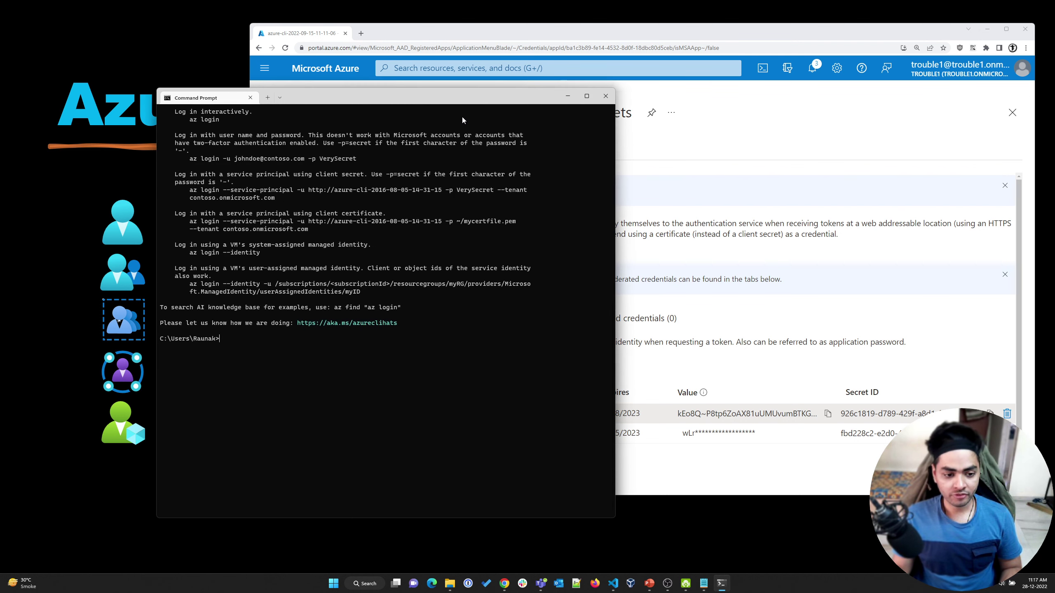
scroll(344, 257, "up", 4, "ctrl")
left_click(612, 289)
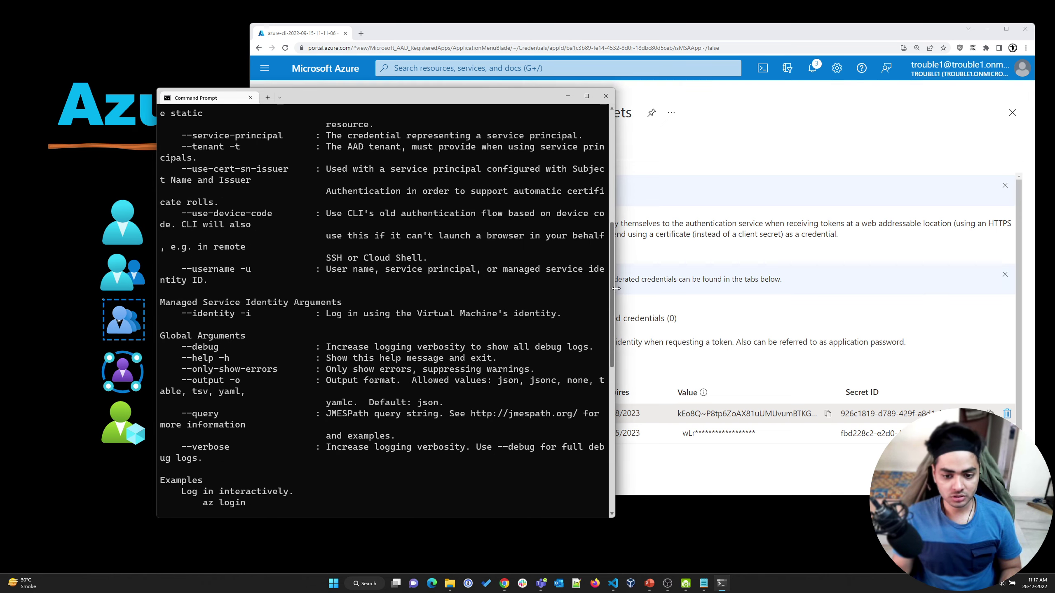
left_click_drag(616, 292, 914, 293)
scroll(303, 342, "up", 4)
scroll(303, 341, "down", 9)
scroll(306, 337, "up", 3)
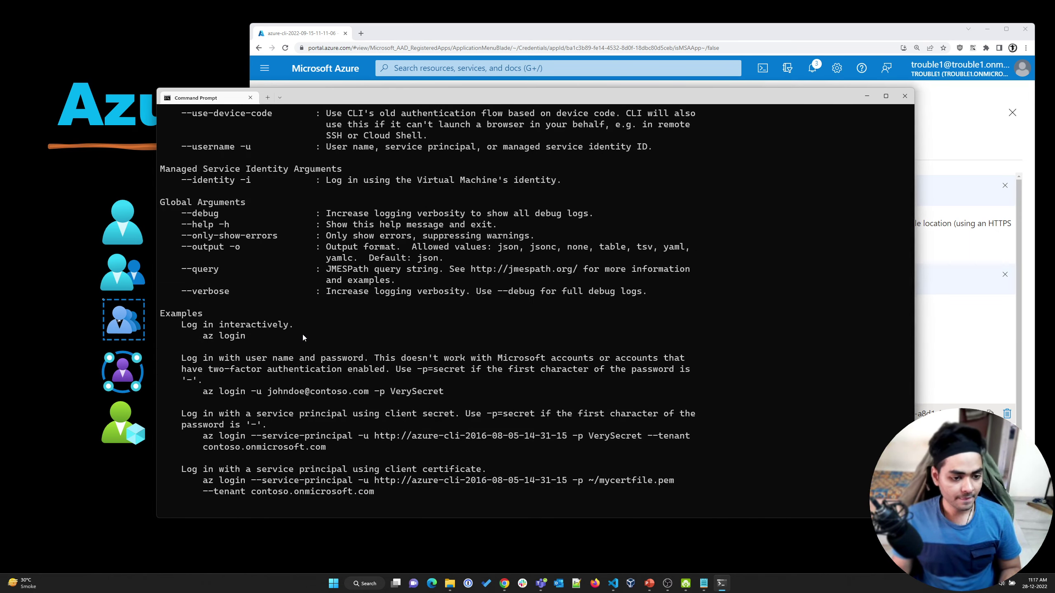
scroll(250, 291, "down", 6)
Highlight the service-principal example's --tenant contoso.onmicrosoft.com, then type az ad user list
left_click_drag(199, 237, 641, 243)
left_click(358, 237)
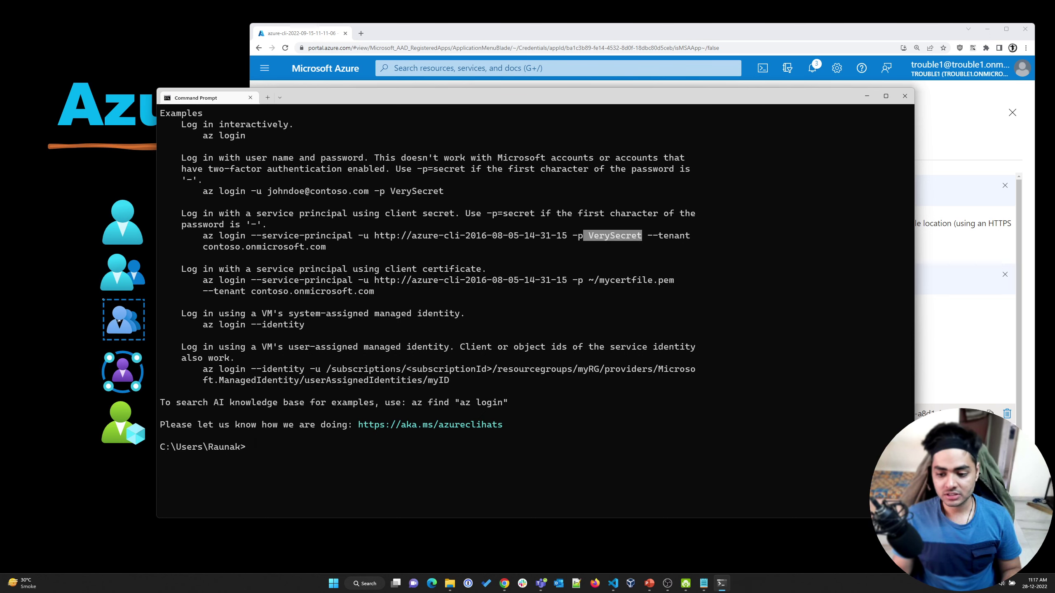
key("alt+Tab")
left_click(223, 287)
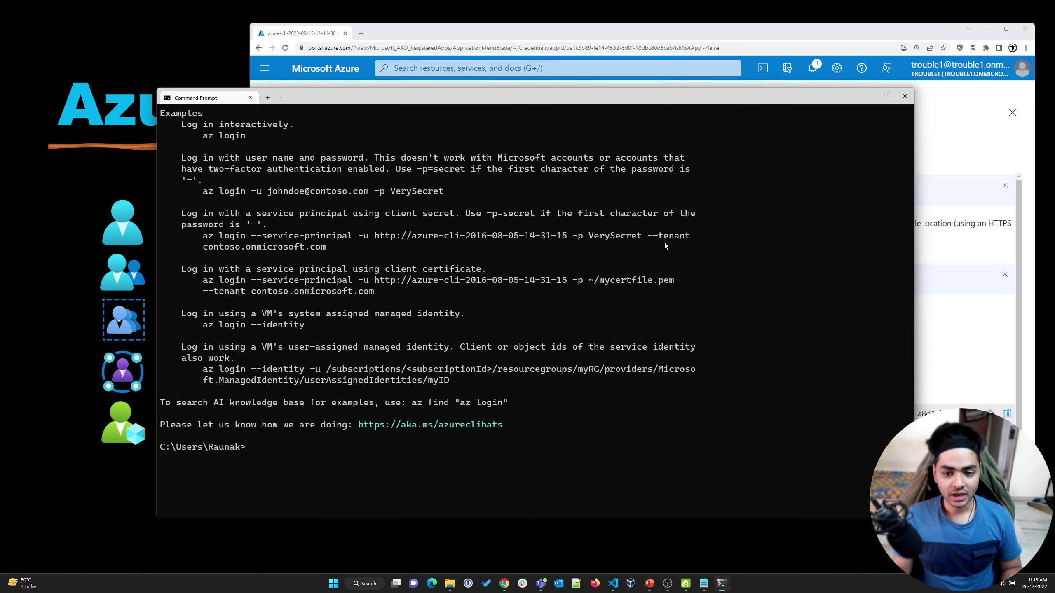
left_click_drag(646, 236, 691, 237)
mouse_move(197, 246)
left_mouse_down()
mouse_move(331, 248)
mouse_move(207, 248)
left_mouse_up()
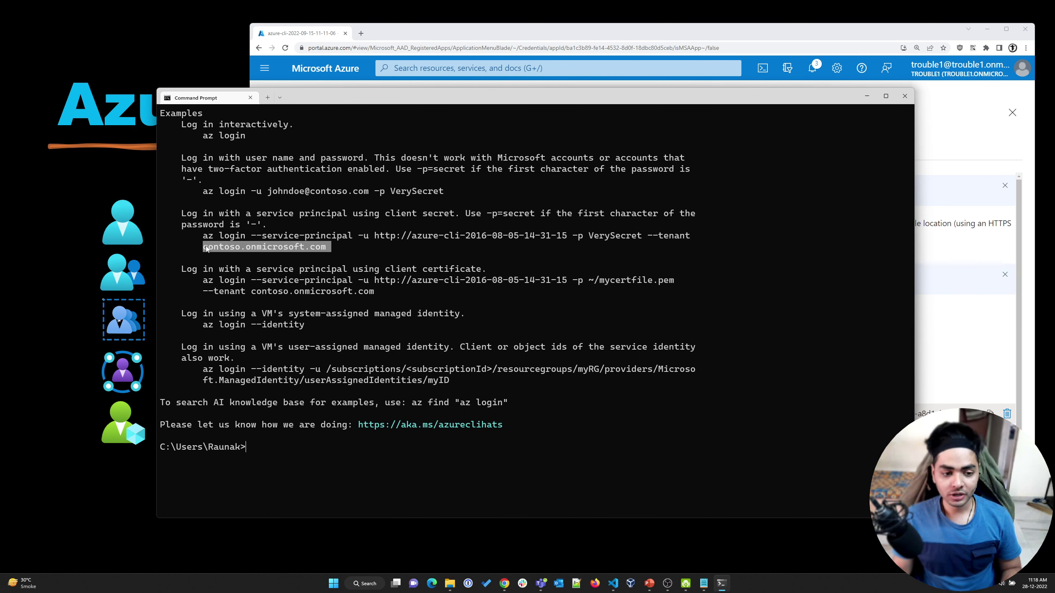
left_click(211, 263)
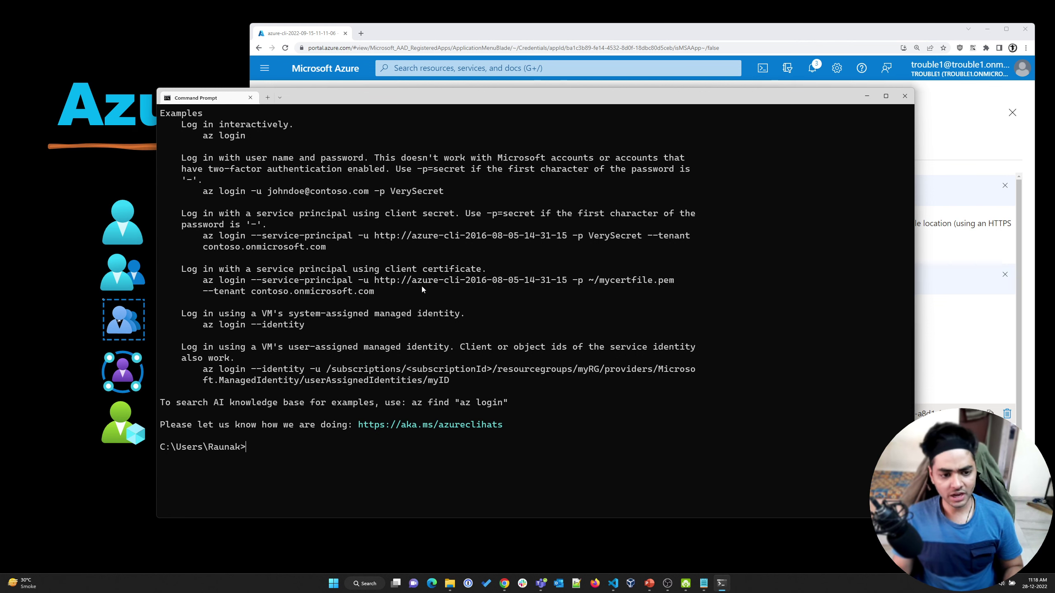
type("az ")
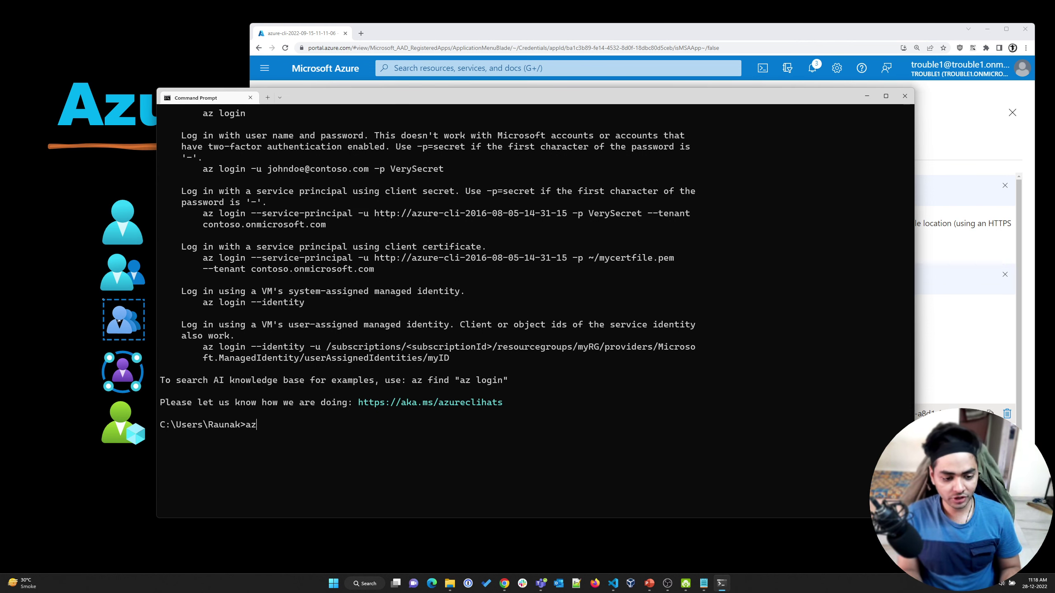
type("ad user list")
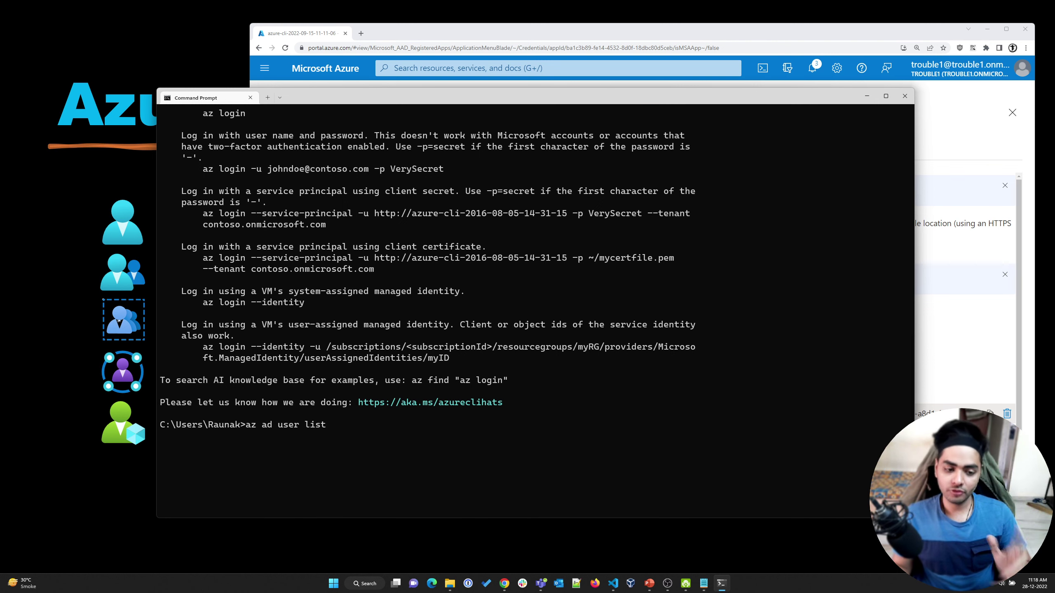
Minimize Command Prompt and go from the app's Roles and administrators page back to App registrations
left_click(866, 96)
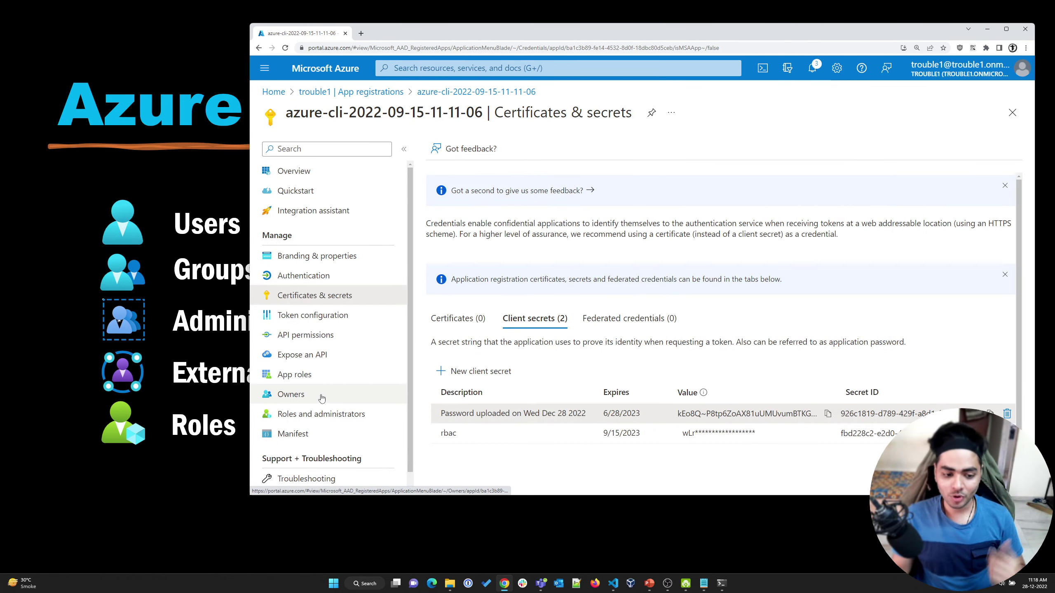
left_click(308, 418)
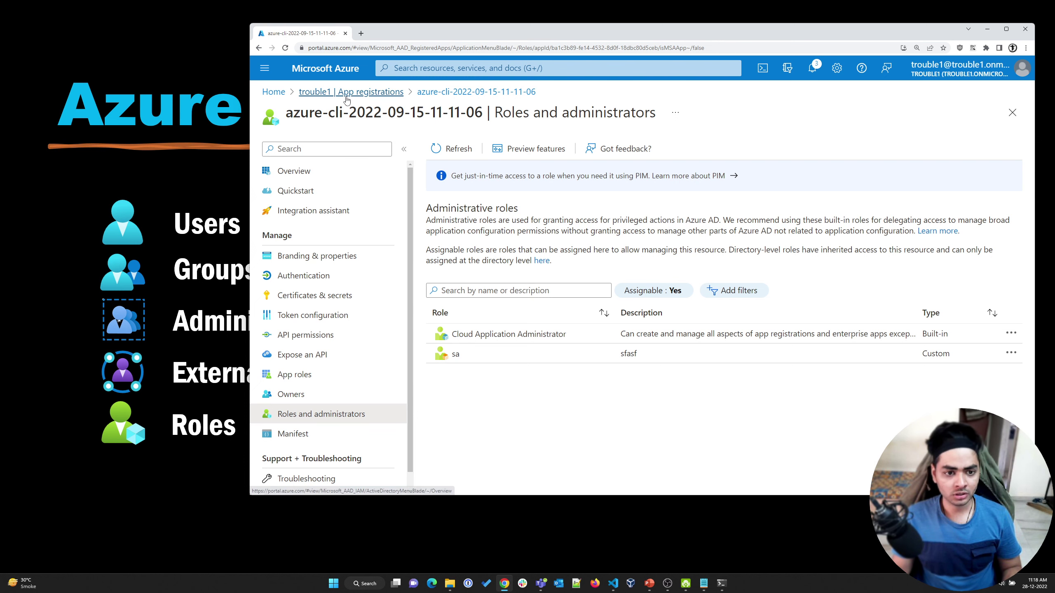
left_click(347, 96)
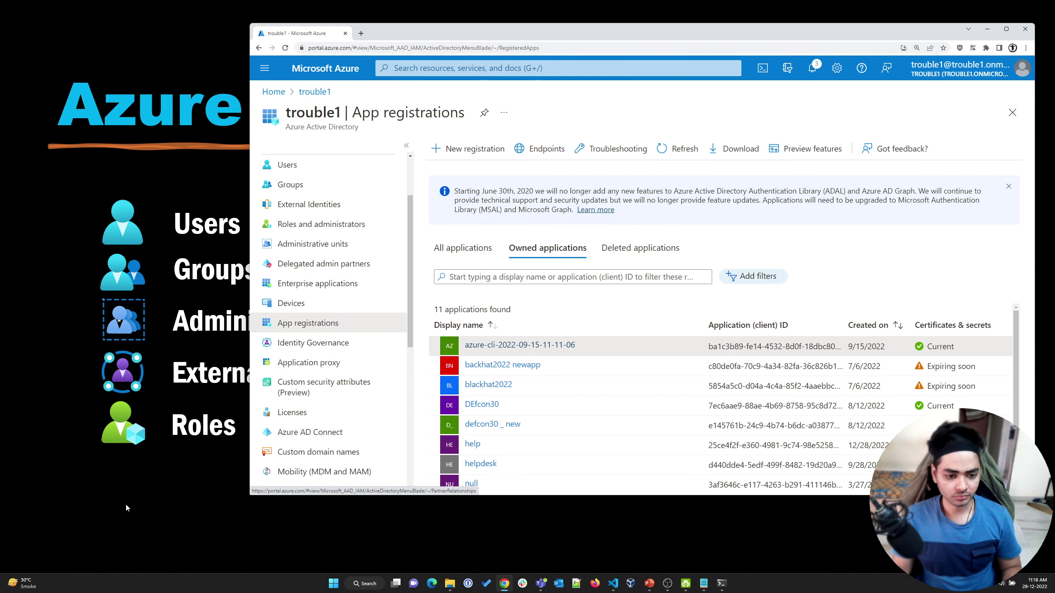
Show the Azure AD components slide, return to the portal, and open the trouble1 Users list
left_click(239, 466)
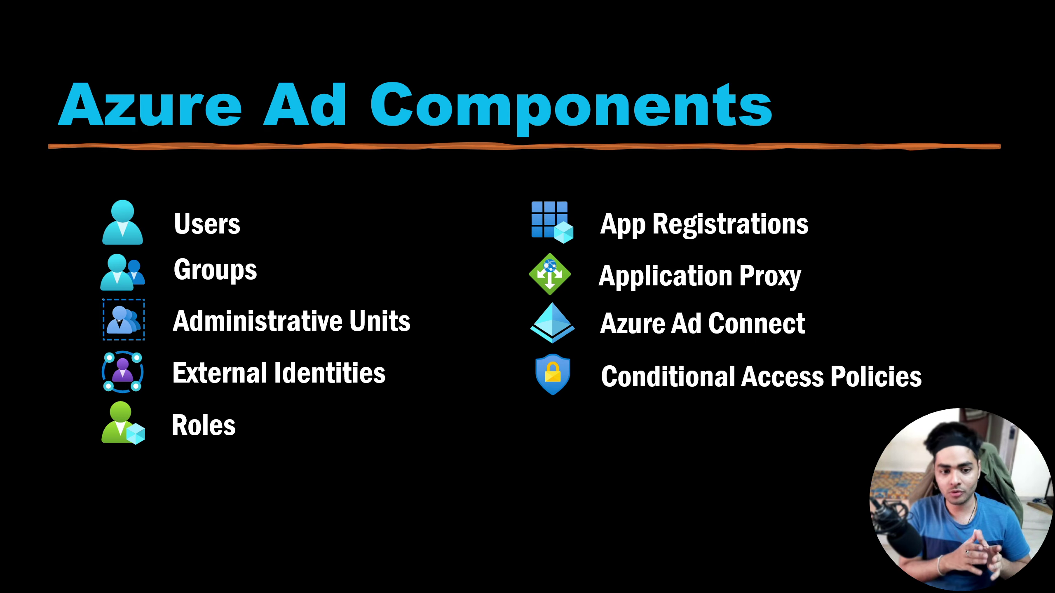
key("alt+Tab")
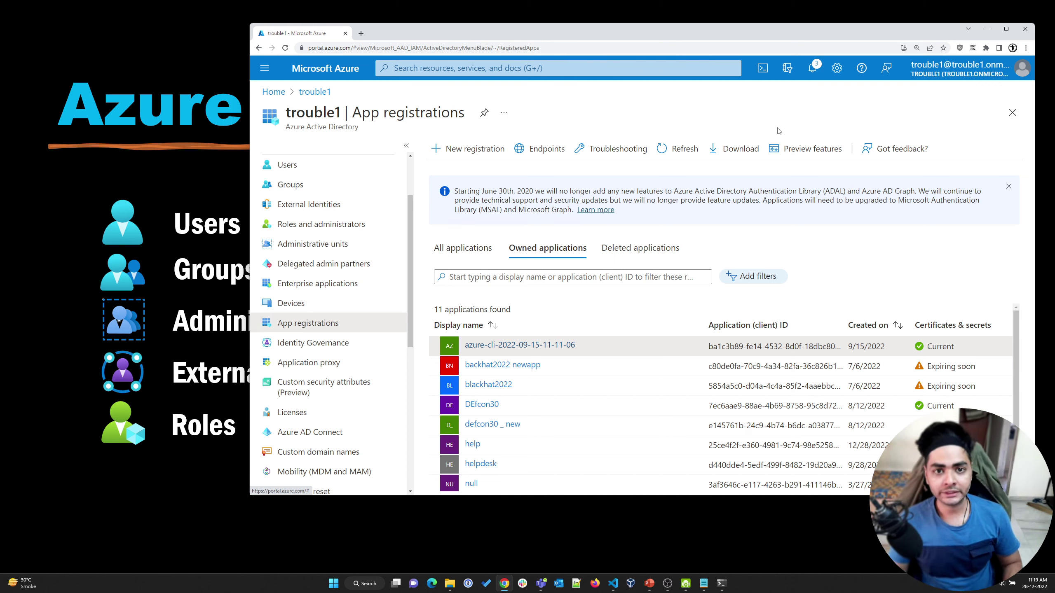
scroll(668, 424, "down", 2)
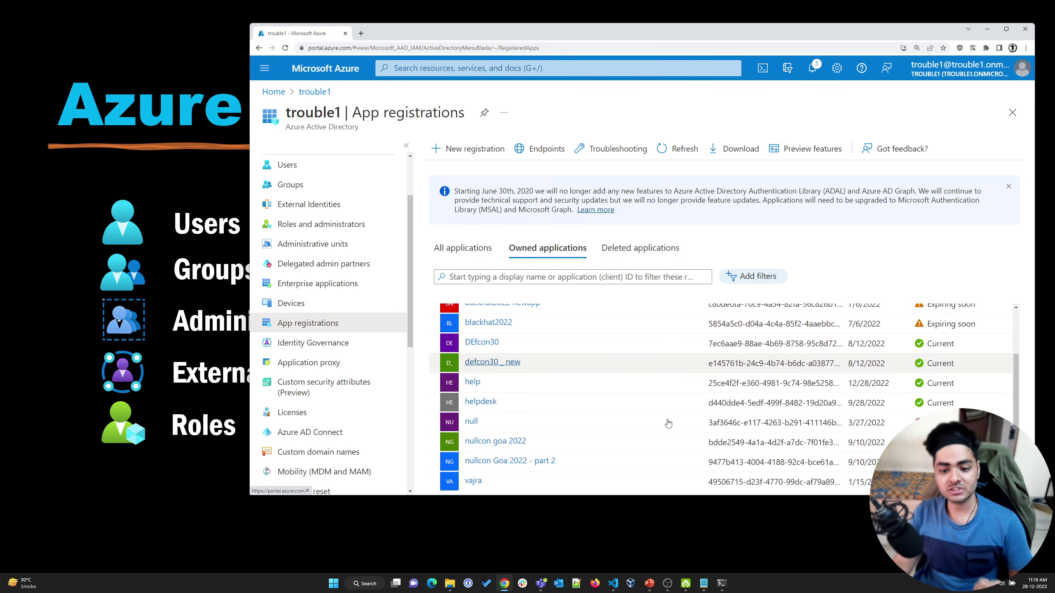
left_click(291, 165)
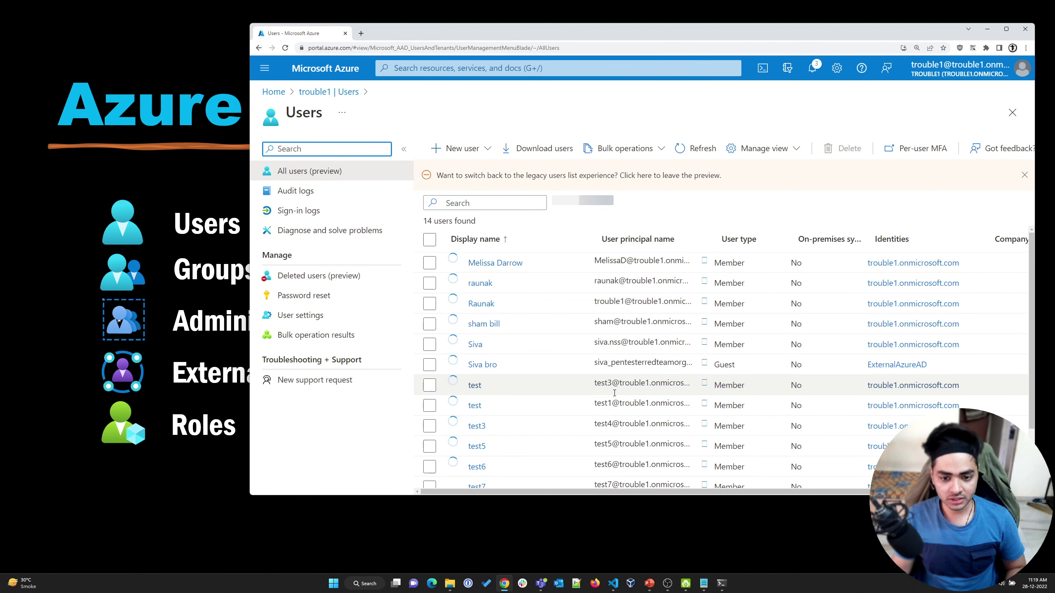
Select the guest user's row and highlight its Guest user type
scroll(549, 416, "down", 2)
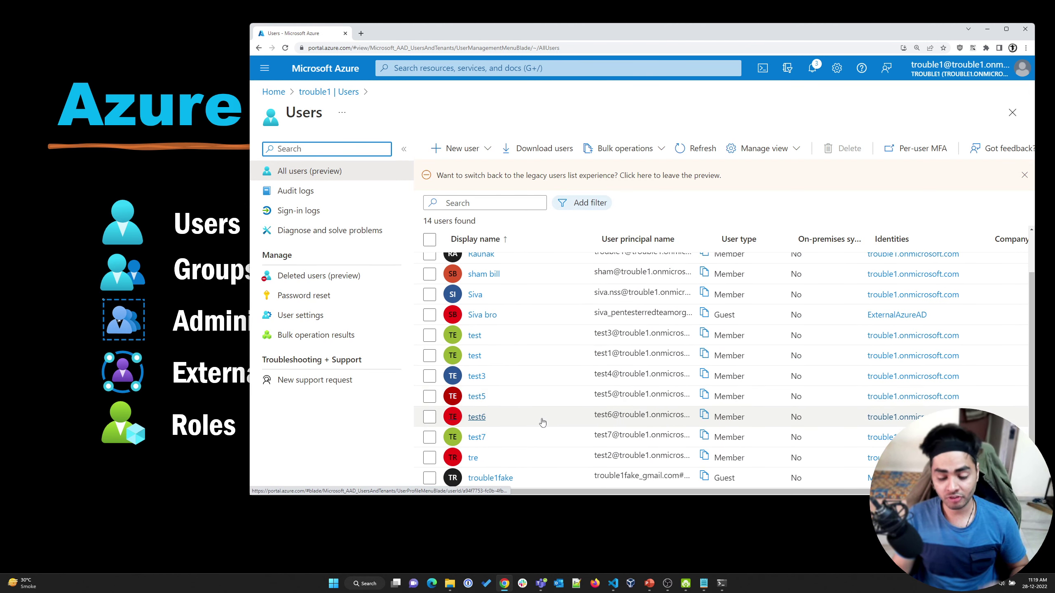
left_click(705, 480)
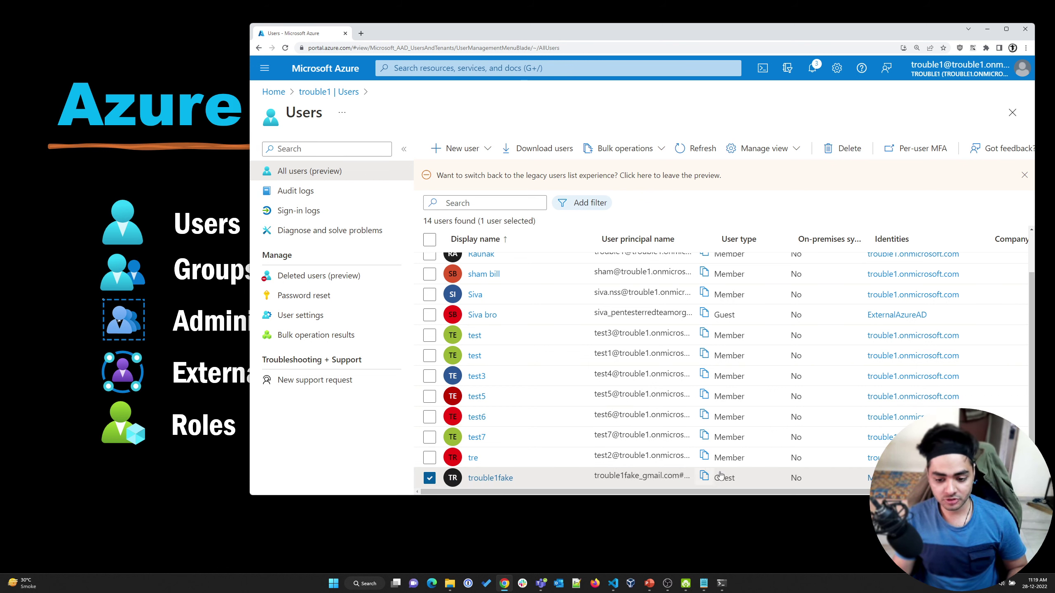
left_click_drag(734, 478, 714, 478)
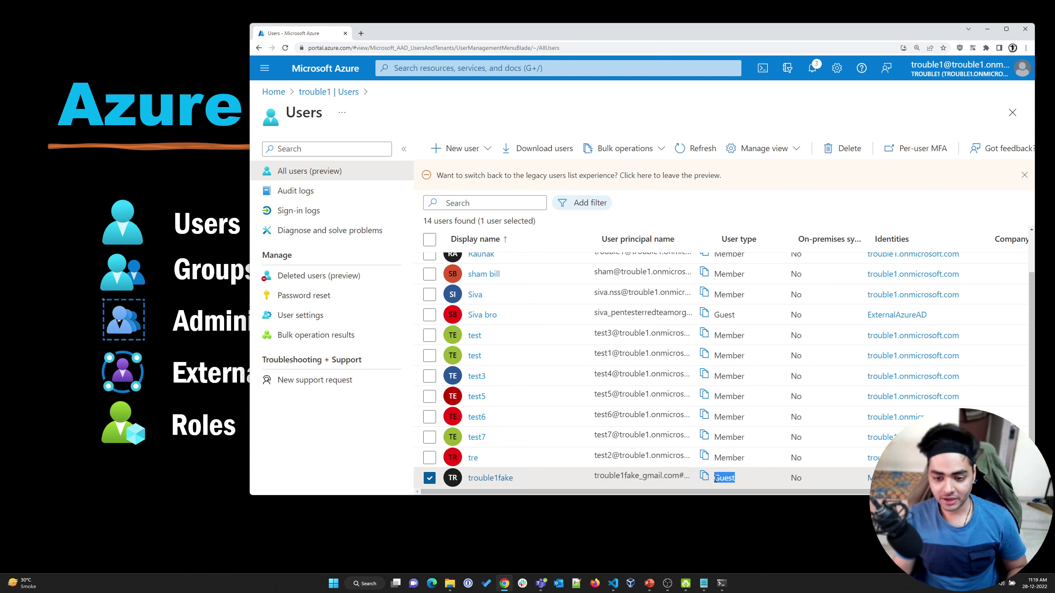
Open Notepad and paste the guest's user principal name into it
key("super")
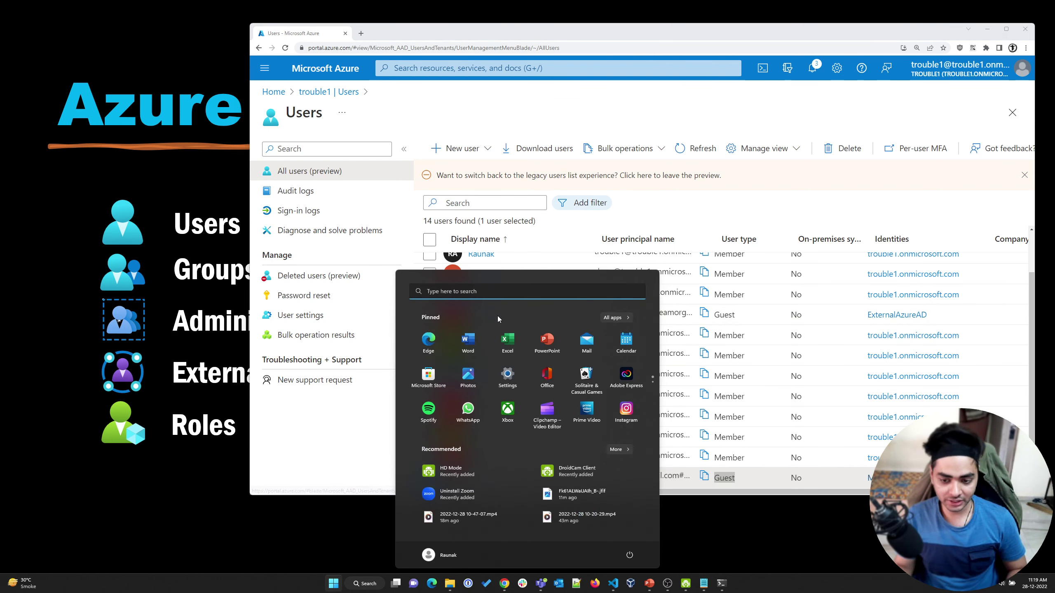
type("notepad")
key("Return")
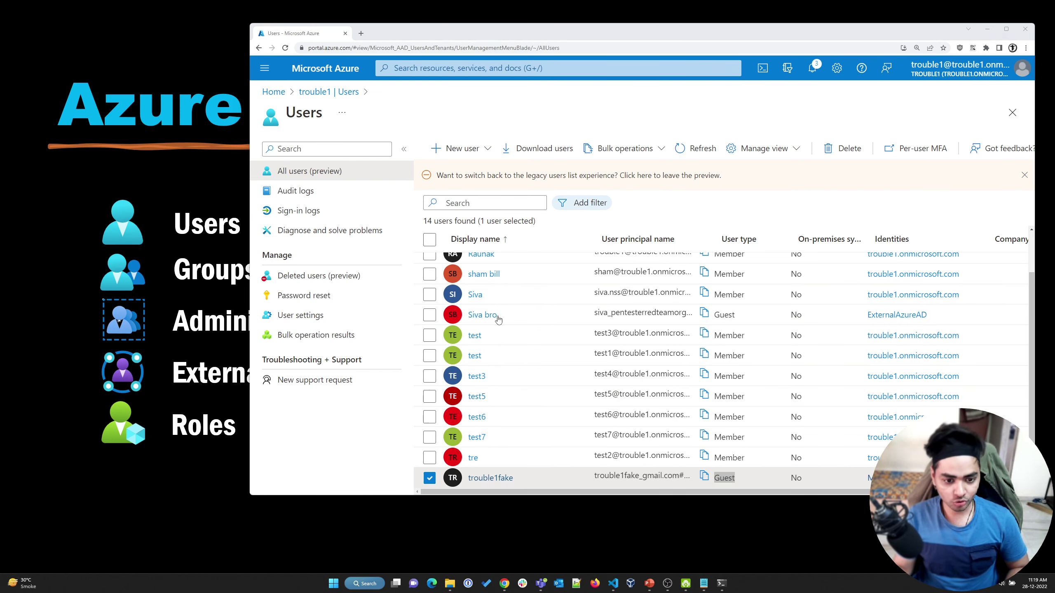
Highlight the guest name's original e-mail part and #EXT# marker, then minimize Notepad
scroll(361, 277, "up", 10)
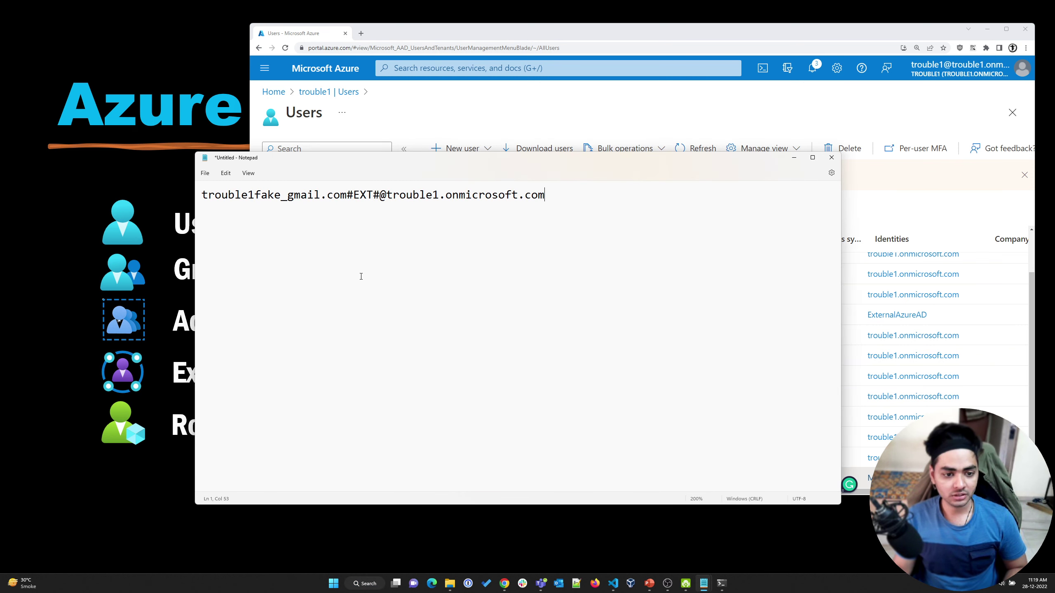
scroll(361, 276, "up", 6)
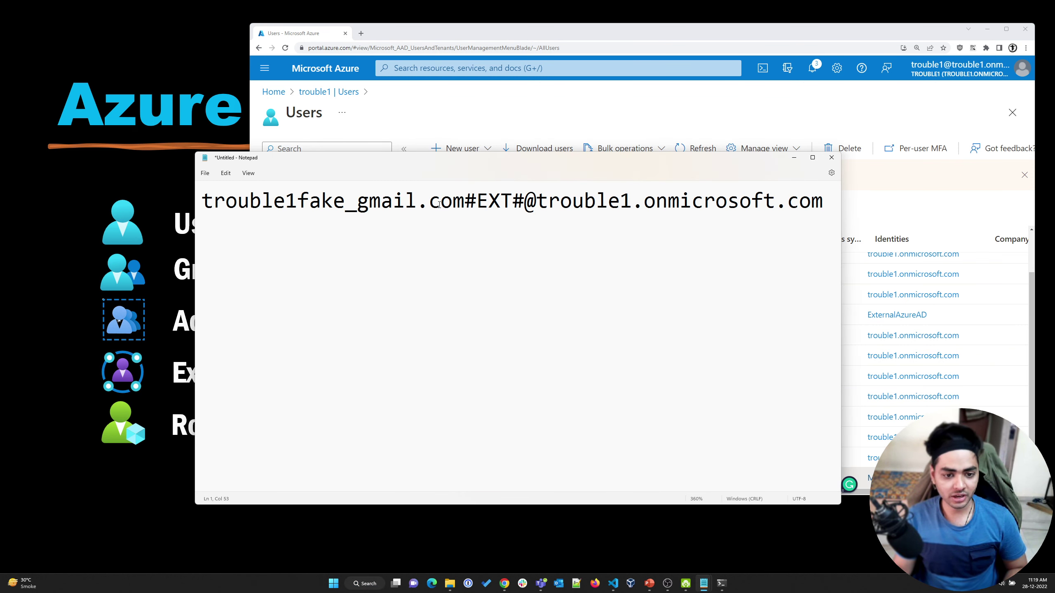
left_click_drag(464, 202, 197, 198)
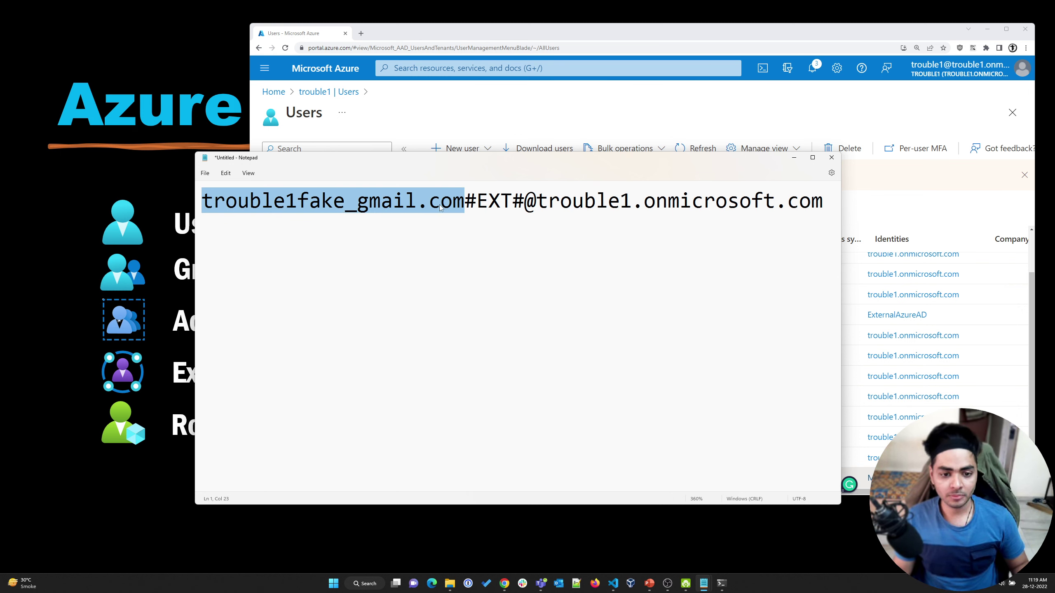
left_click_drag(464, 201, 826, 209)
left_click(524, 201)
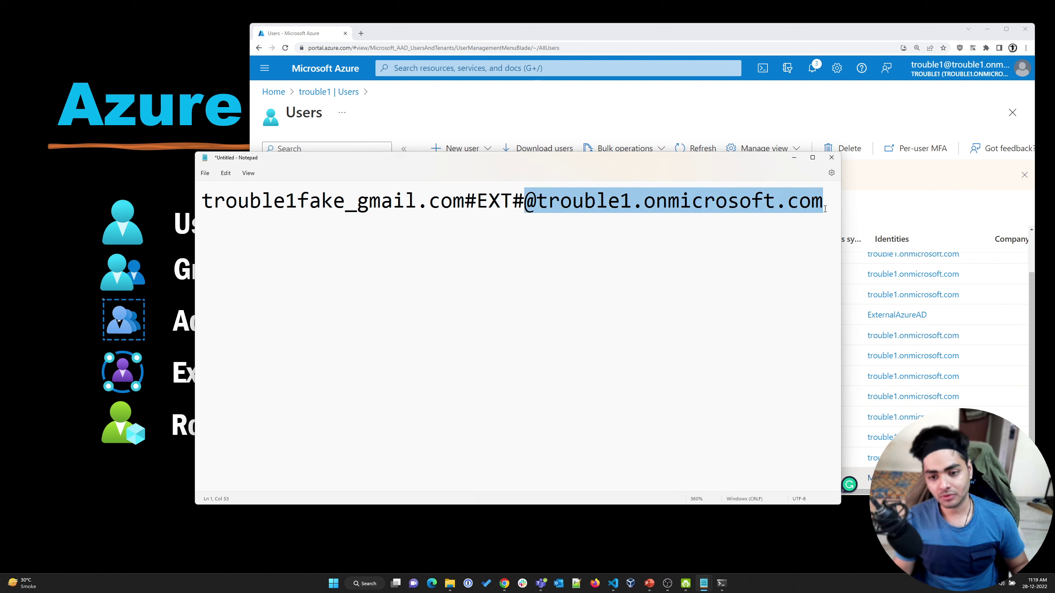
left_click(682, 252)
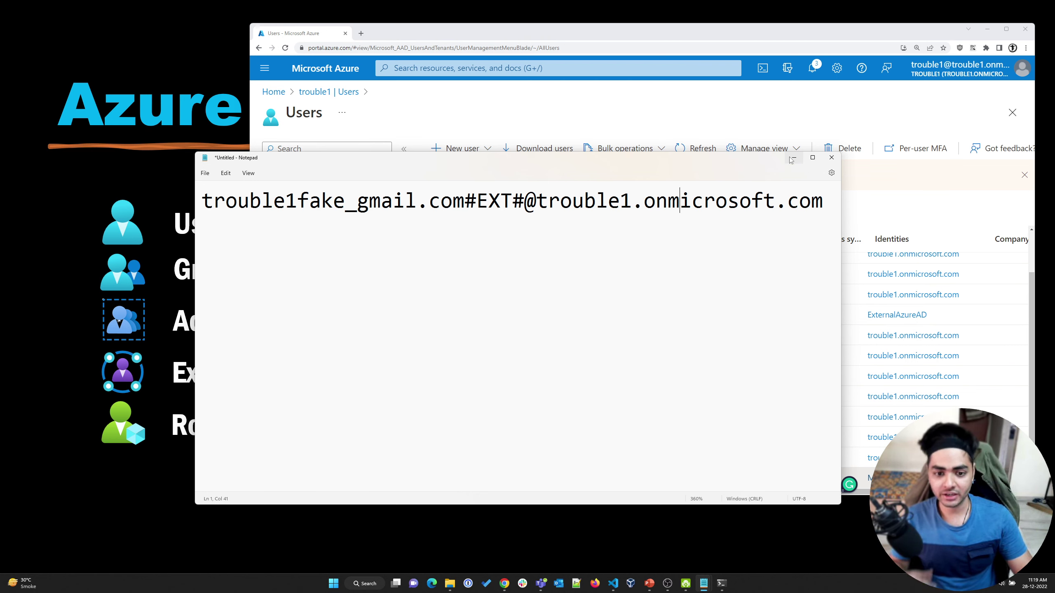
left_click(791, 159)
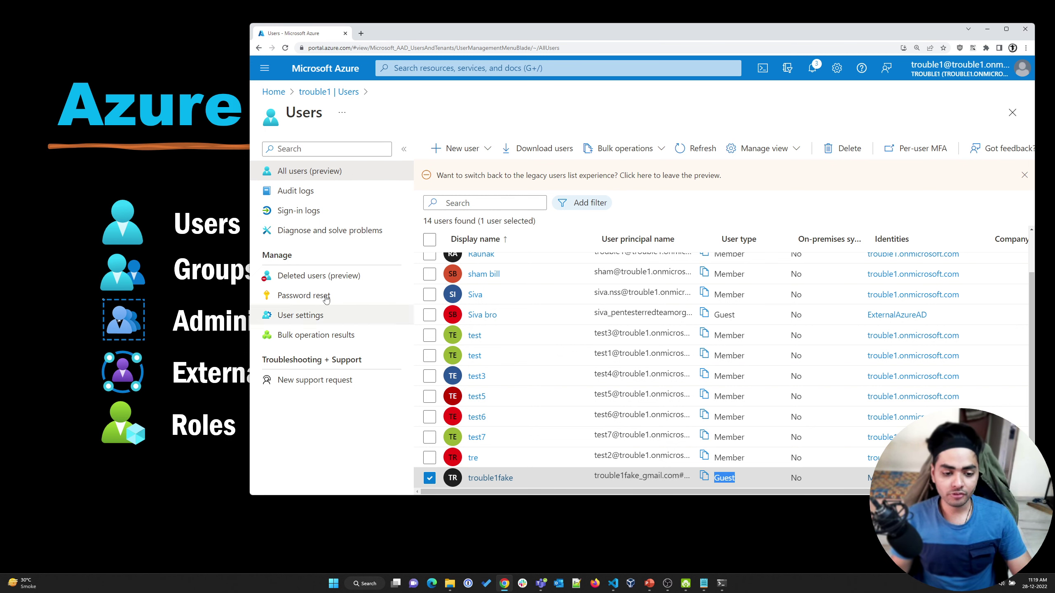
Open trouble1's Roles and administrators page and begin a New custom role from scratch
left_click(328, 92)
left_click(314, 221)
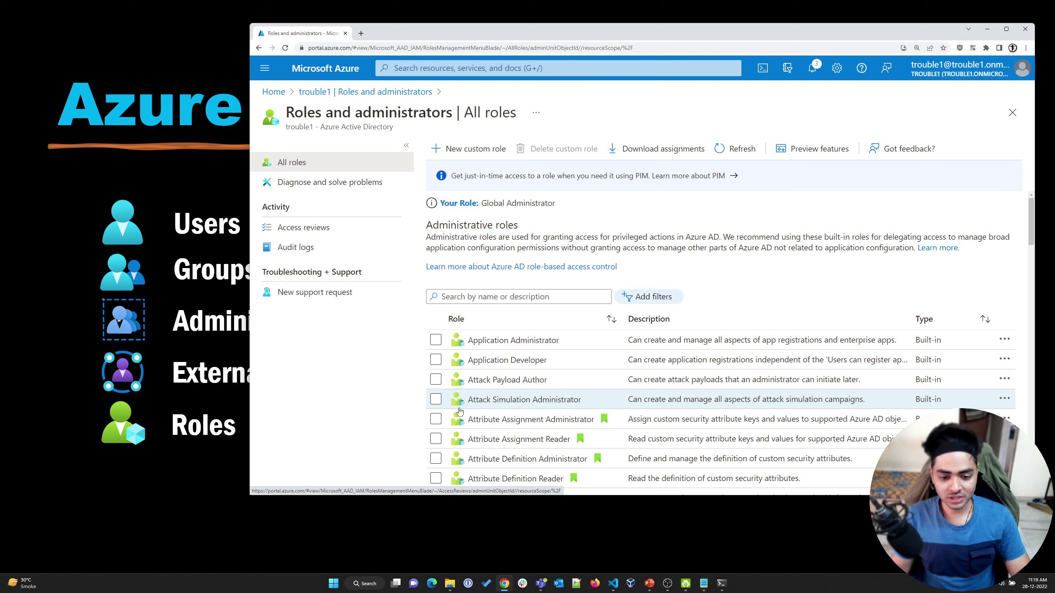
scroll(459, 412, "down", 3)
scroll(459, 413, "down", 8)
scroll(453, 333, "up", 4)
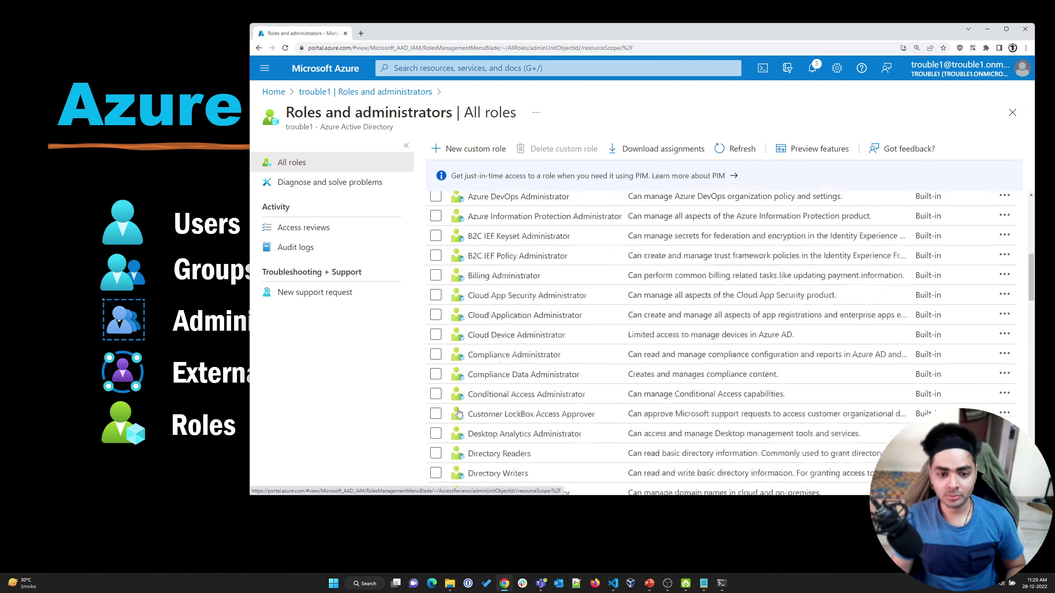
left_click(469, 148)
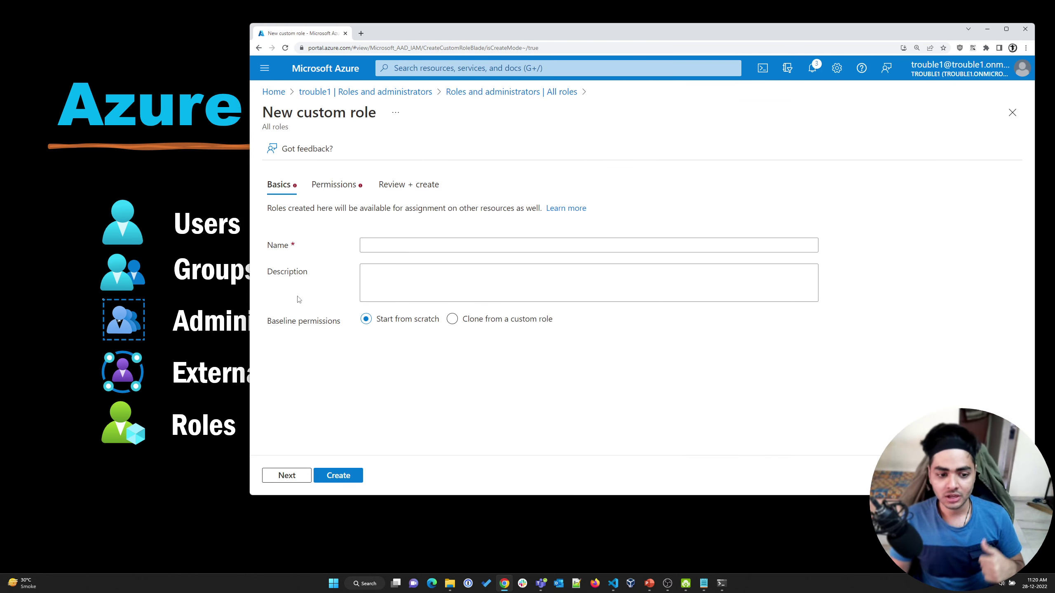
Review the custom role's Permissions list, then return to the trouble1 directory Overview
left_click(338, 185)
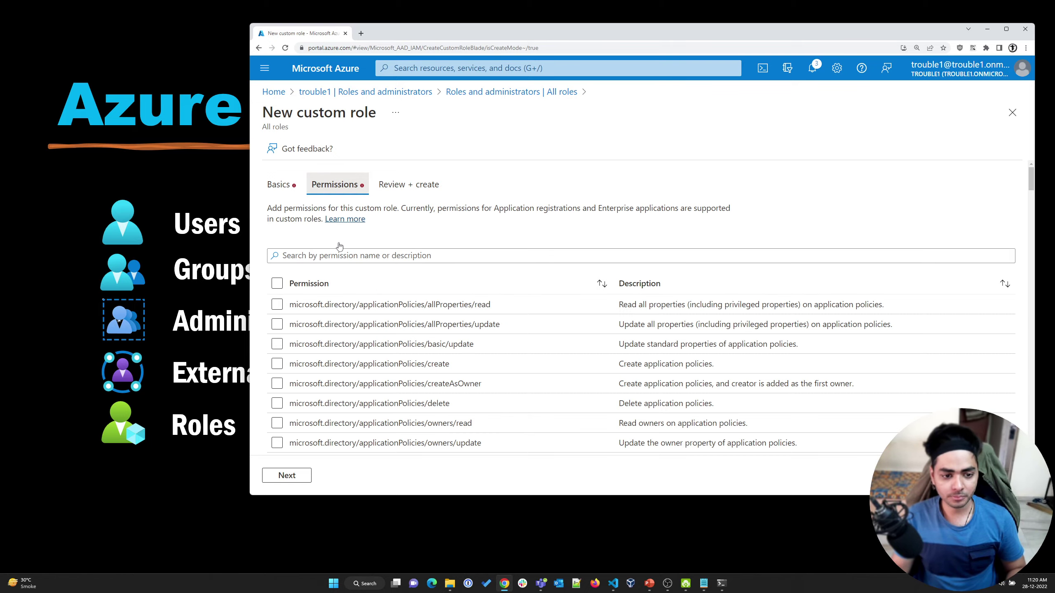
scroll(300, 397, "down", 10)
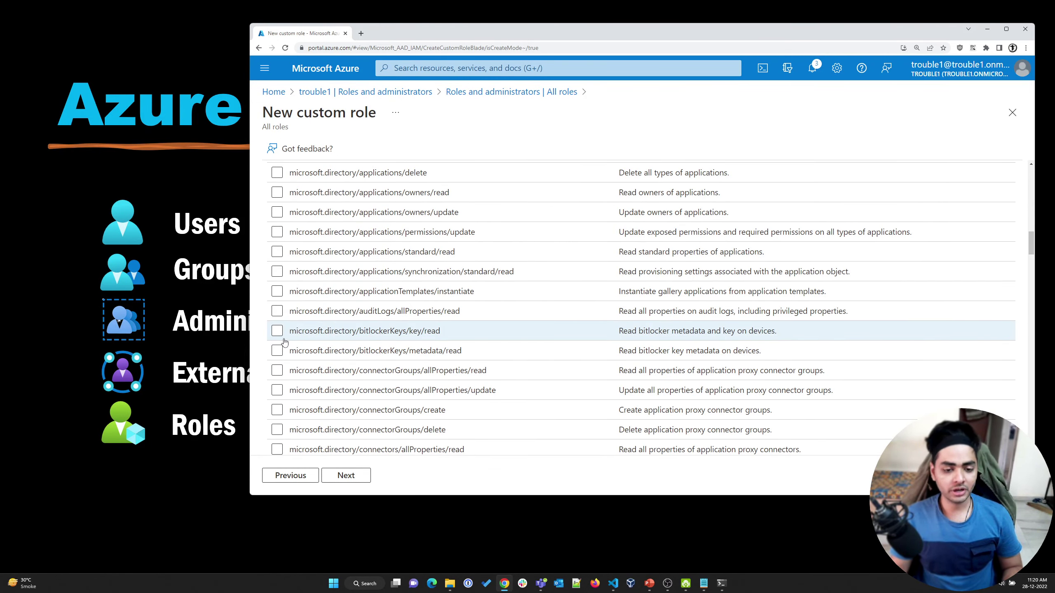
left_click(180, 505)
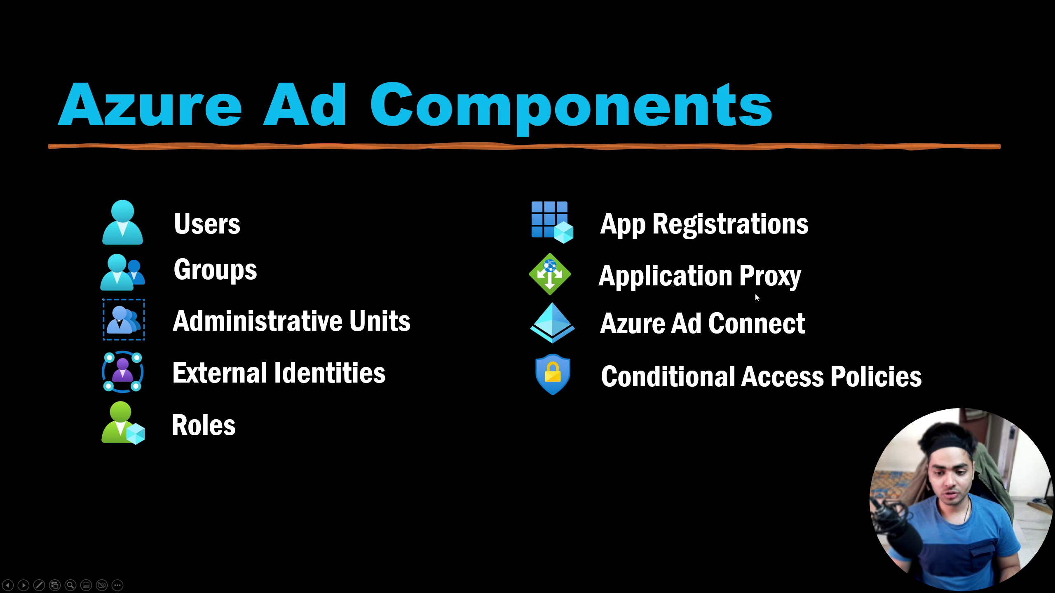
key("alt+Tab")
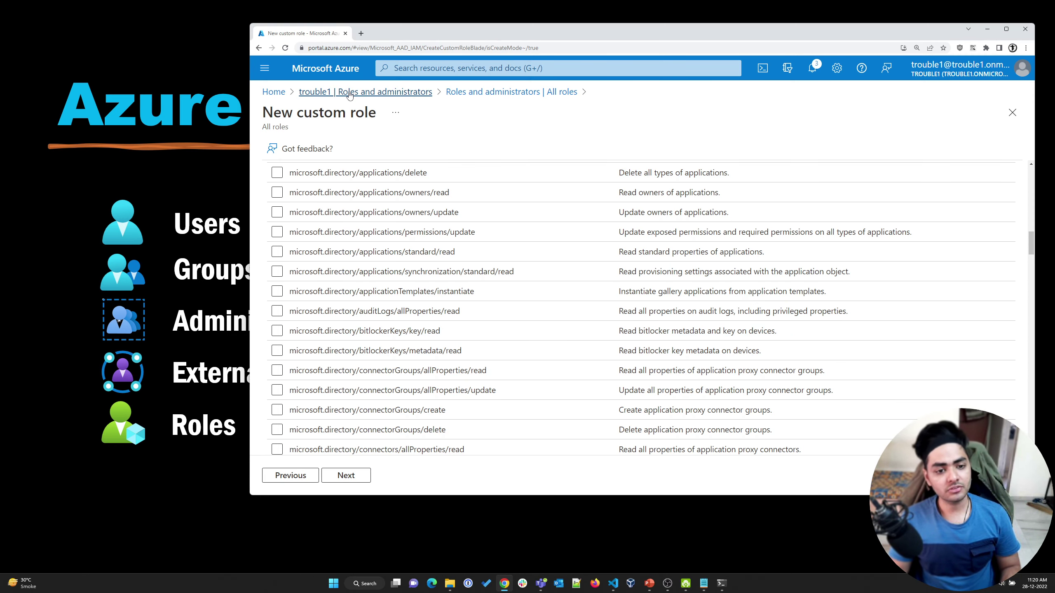
left_click(356, 91)
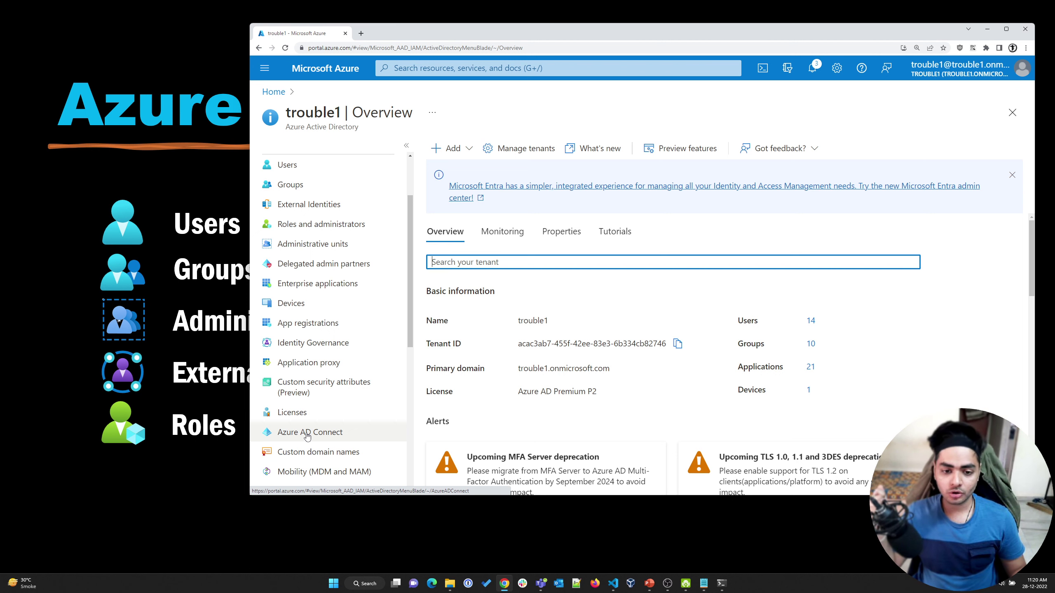
Go to the directory's Application proxy page and start configuring an on-premises app
scroll(307, 436, "down", 3)
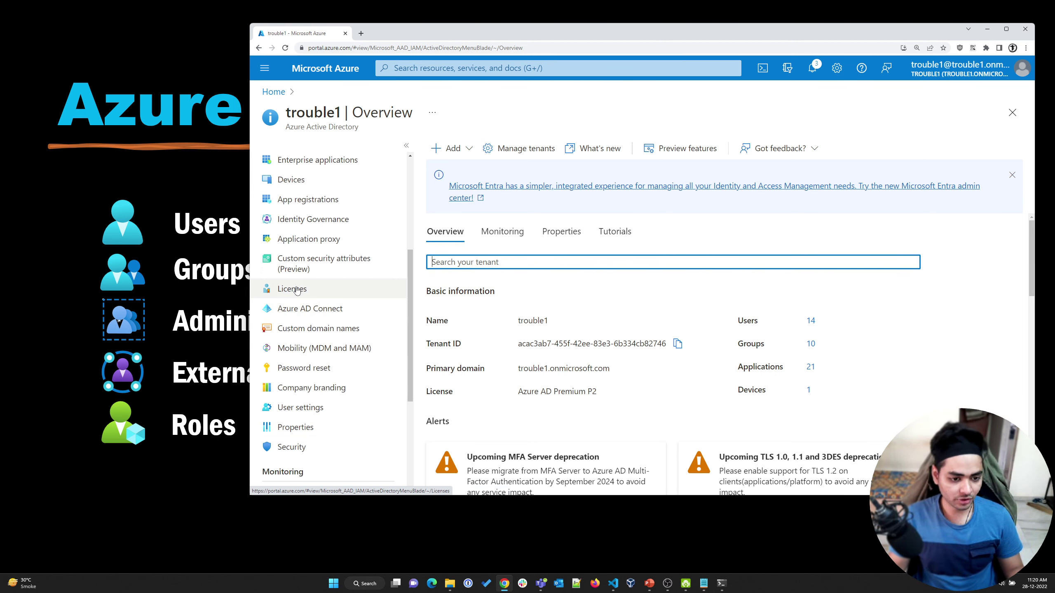
left_click(304, 244)
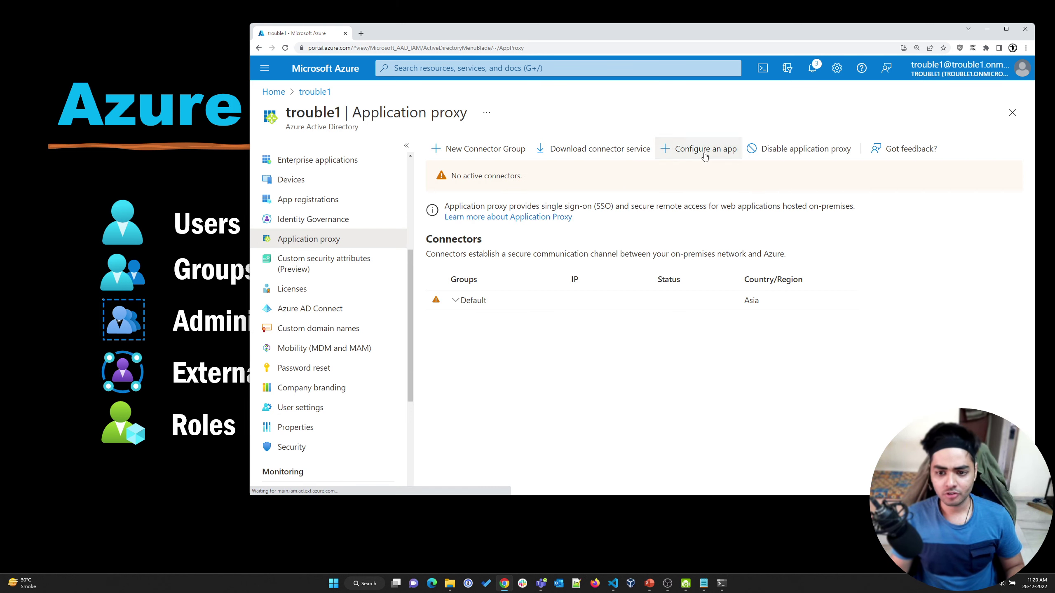
left_click(705, 149)
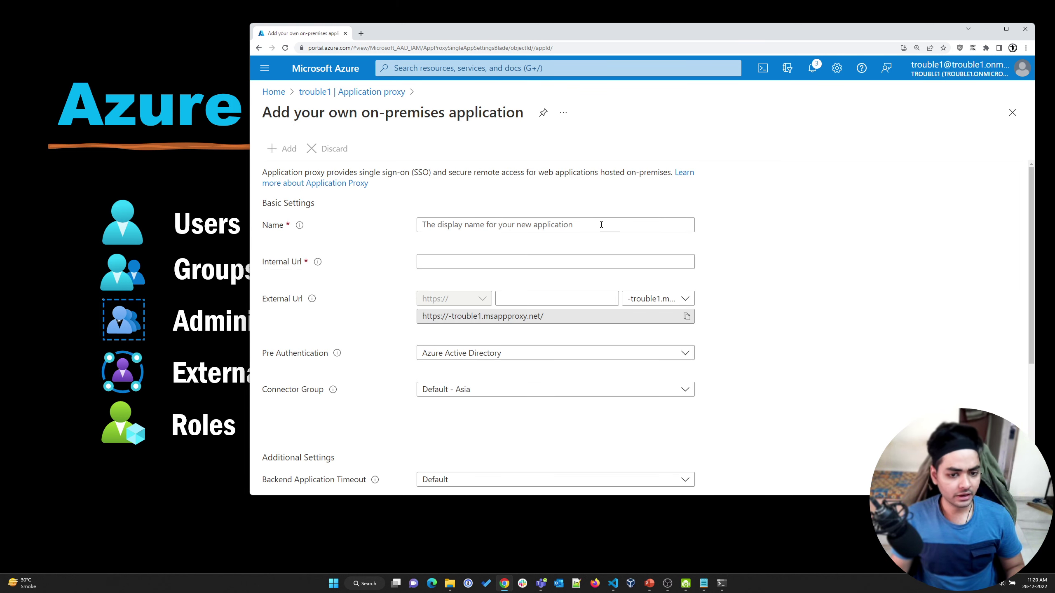
left_click(443, 261)
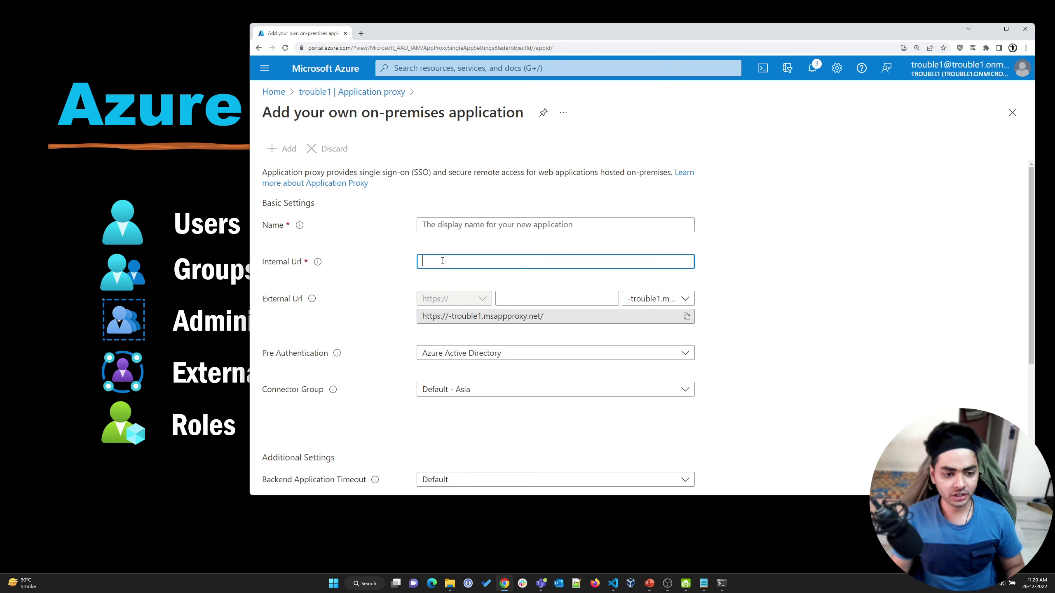
left_click(516, 297)
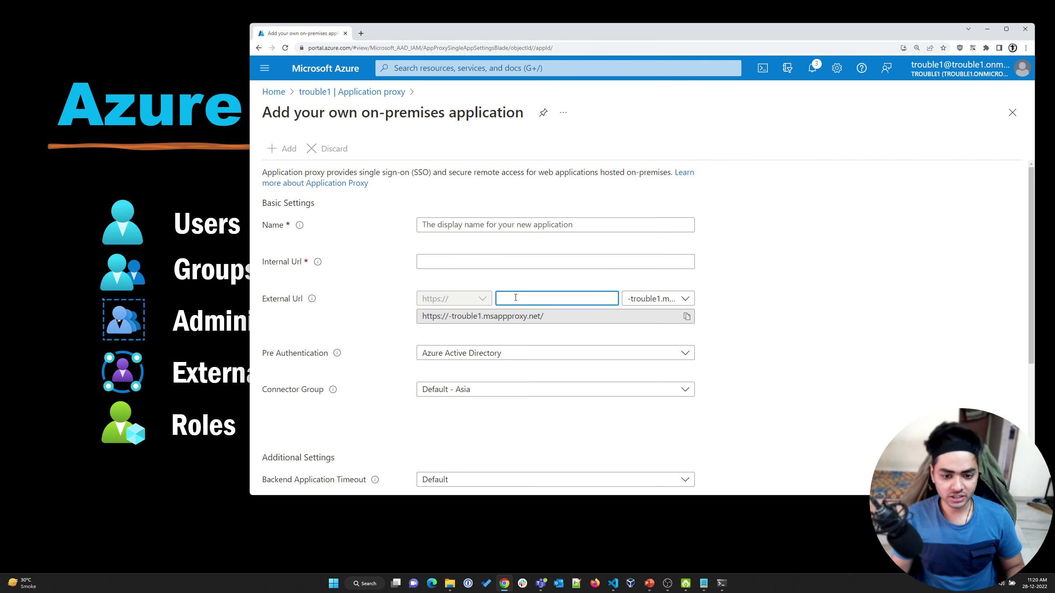
left_click(471, 266)
type("htt")
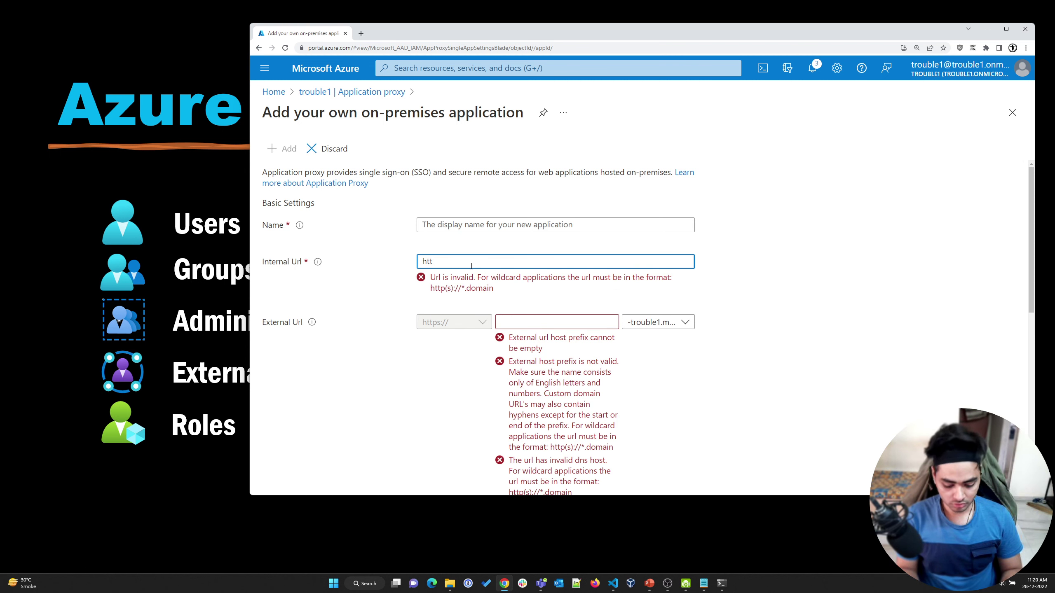
type("p://oca")
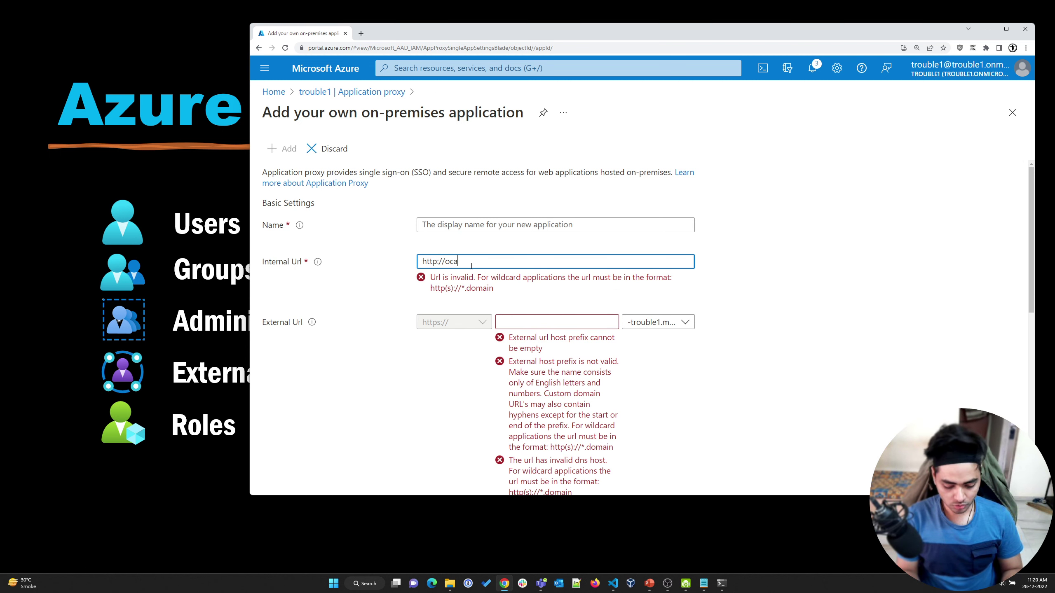
type("localhost")
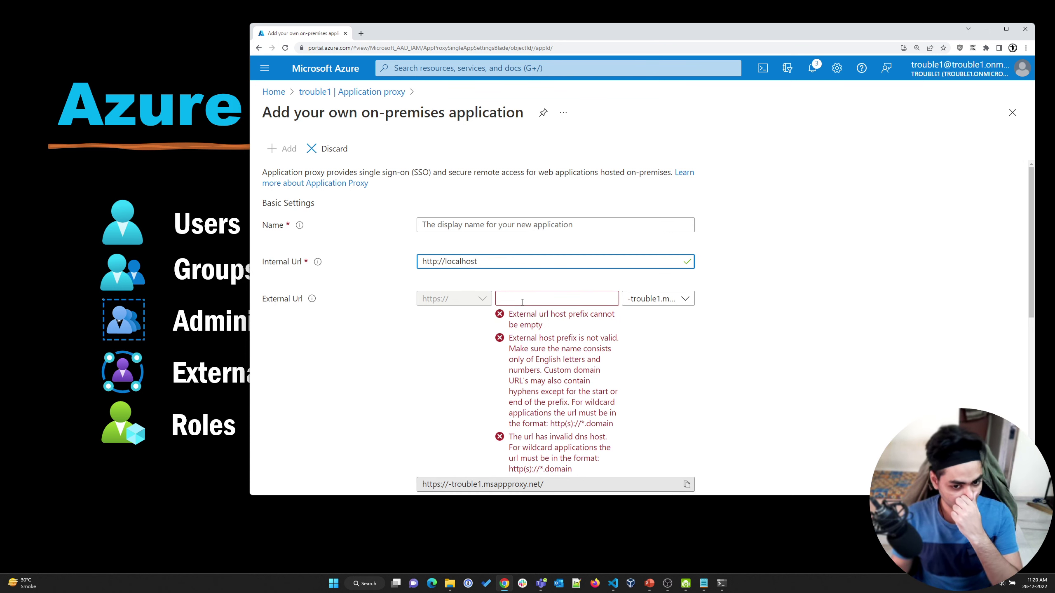
left_click(522, 302)
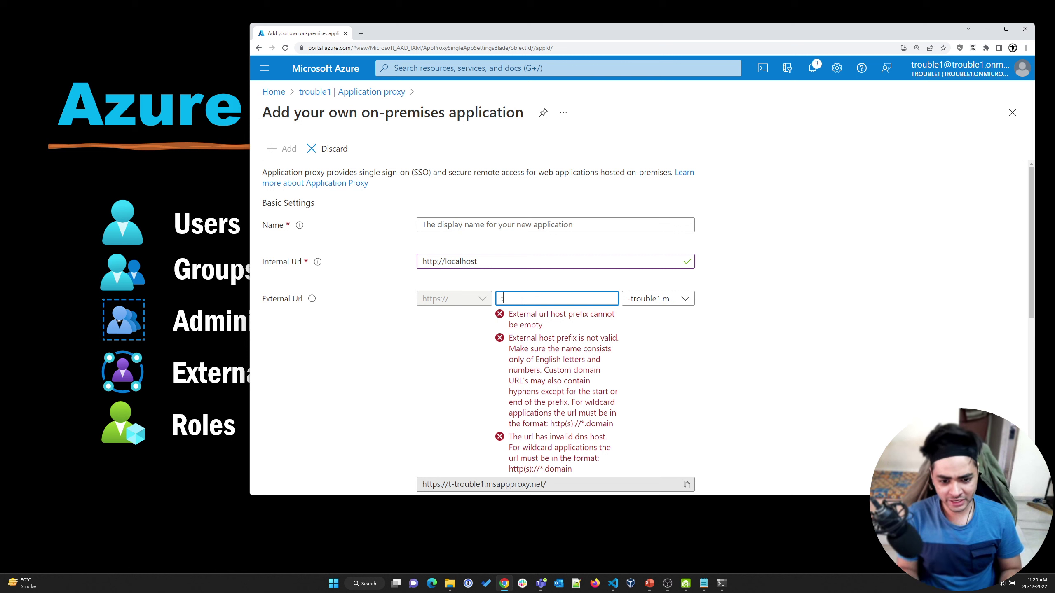
type("teststg")
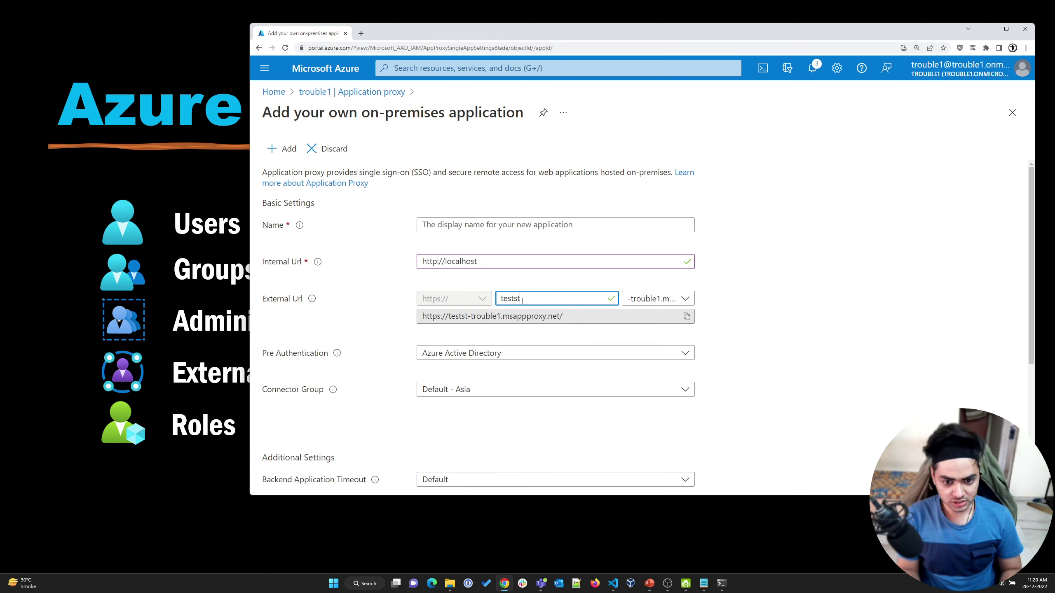
left_click(867, 327)
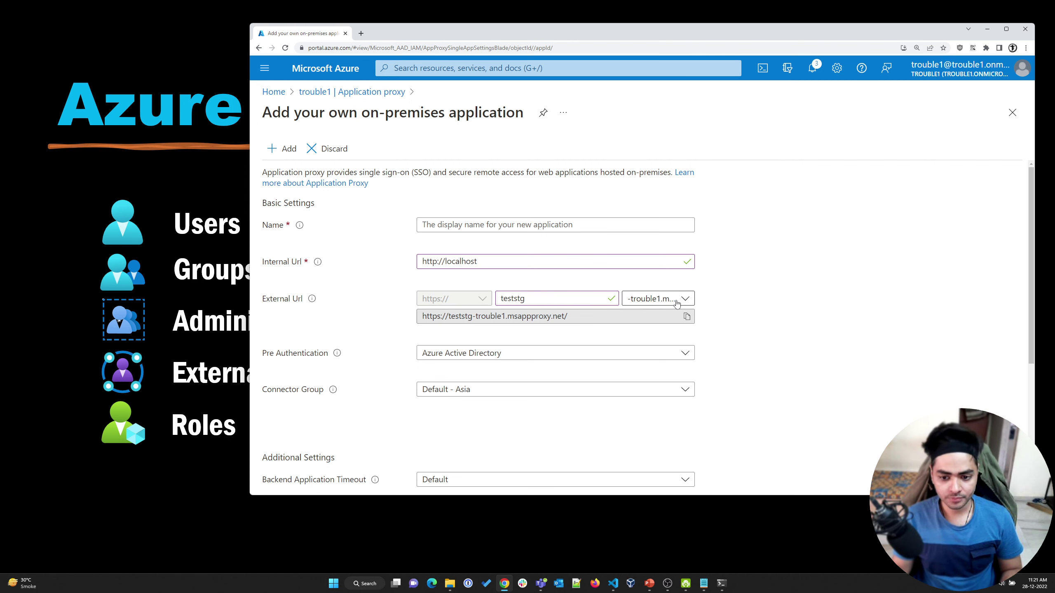
left_click(656, 299)
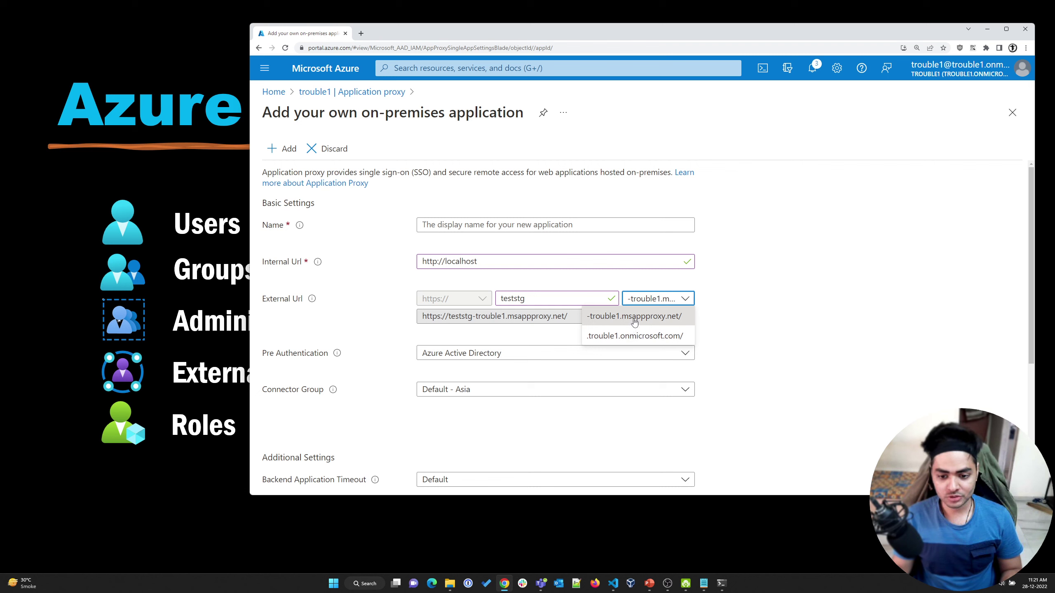
left_click(755, 303)
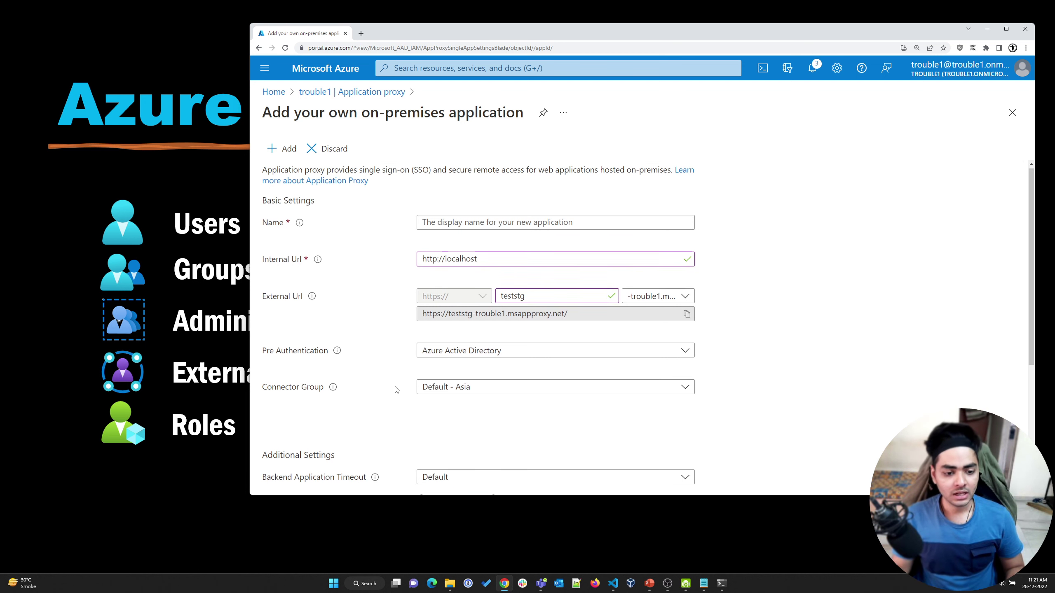
scroll(401, 393, "down", 2)
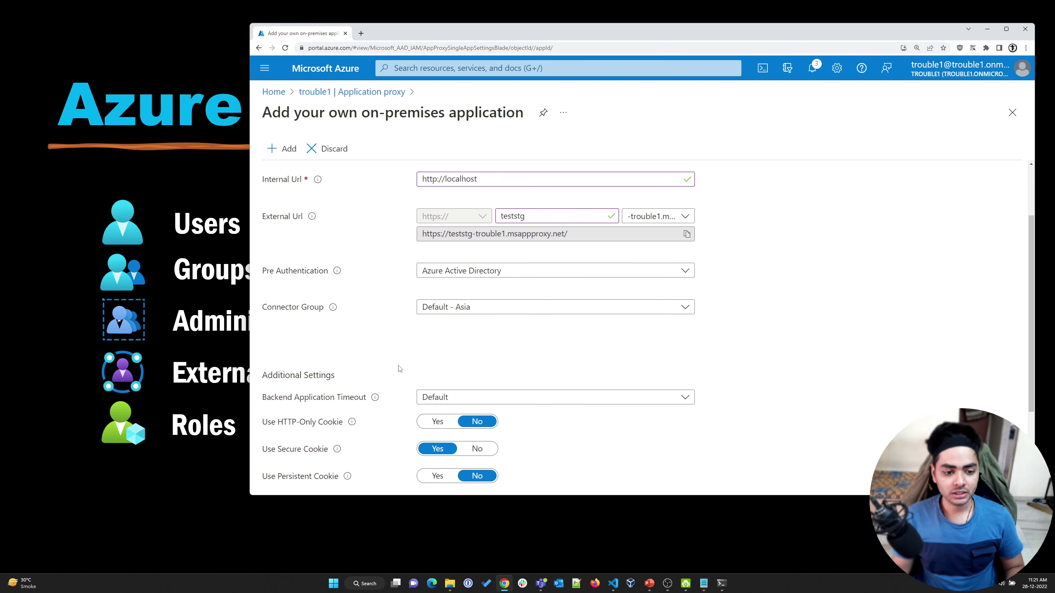
Change the app's Pre Authentication from Passthrough to Azure Active Directory
left_click(459, 275)
left_click(455, 286)
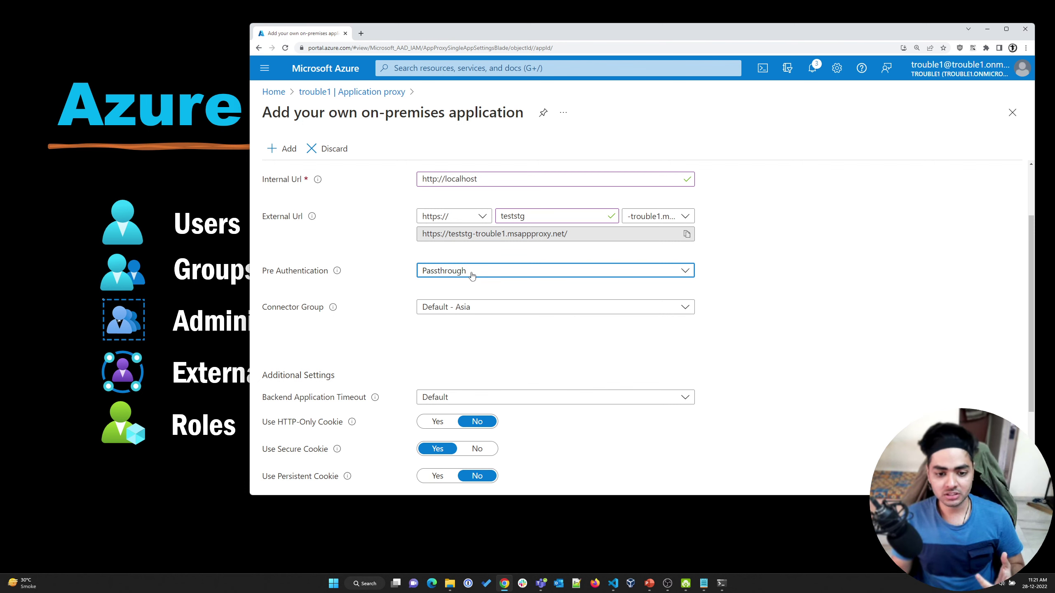
left_click(688, 235)
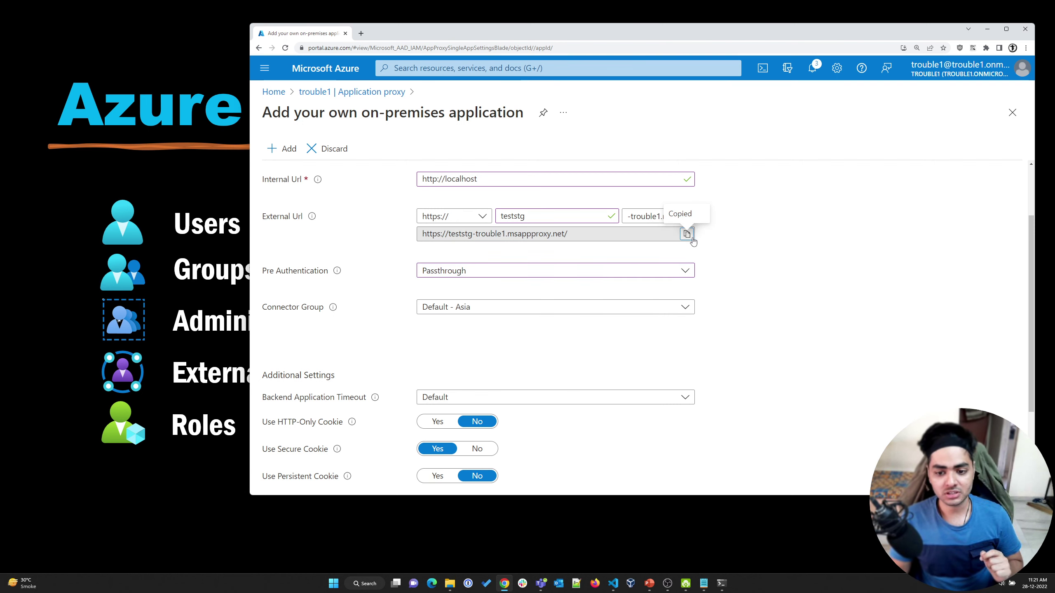
left_click_drag(418, 236, 580, 232)
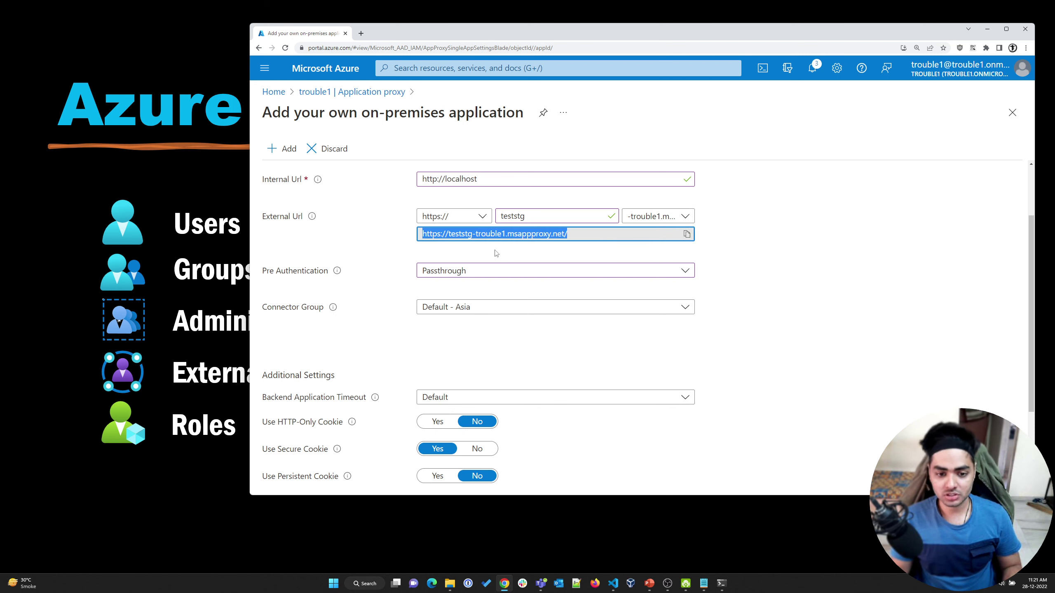
left_click(414, 257)
left_click(477, 274)
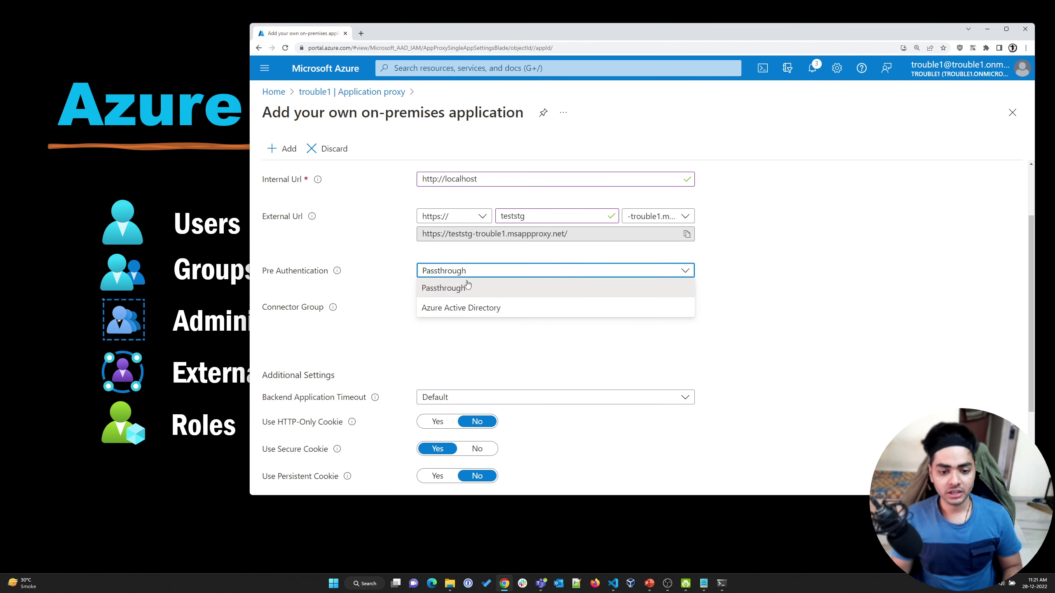
left_click(432, 309)
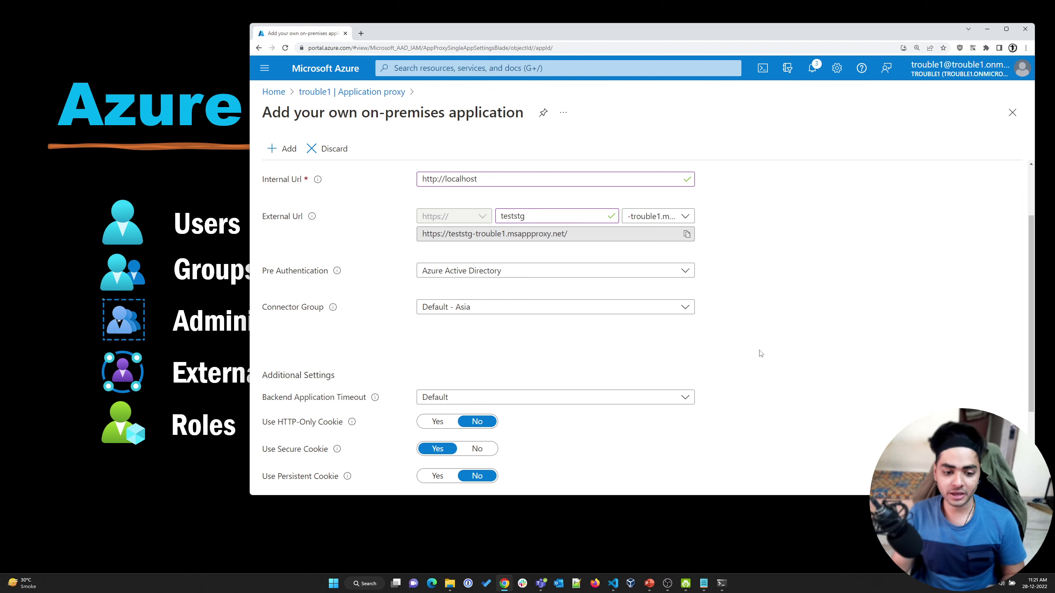
scroll(758, 354, "down", 3)
Use the Application proxy breadcrumb to navigate away from the unsaved app form
left_click(316, 92)
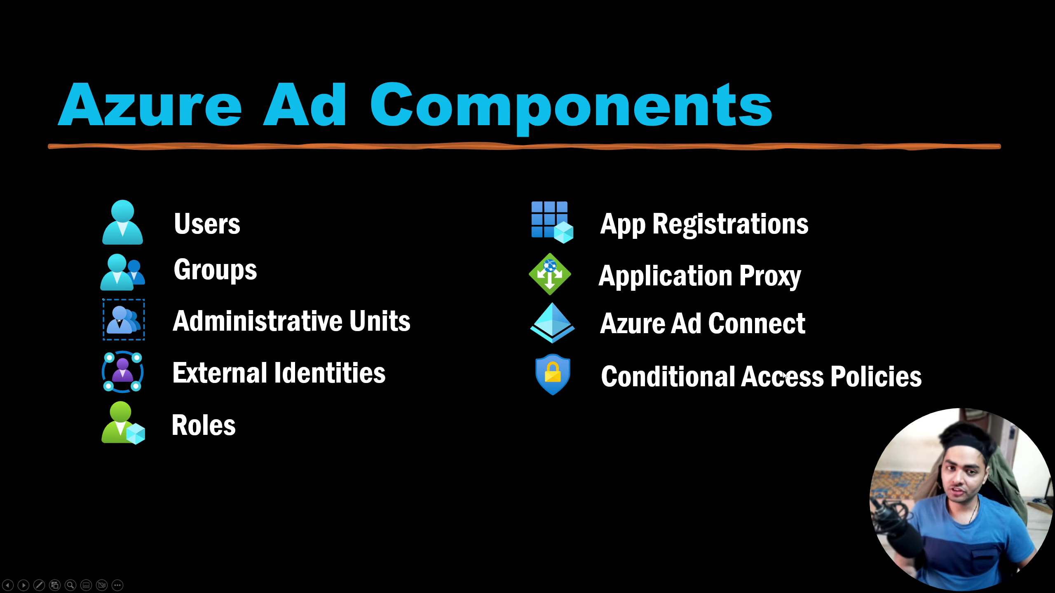
Back in the browser, confirm discarding the unsaved on-premises app edits
key("alt+Tab")
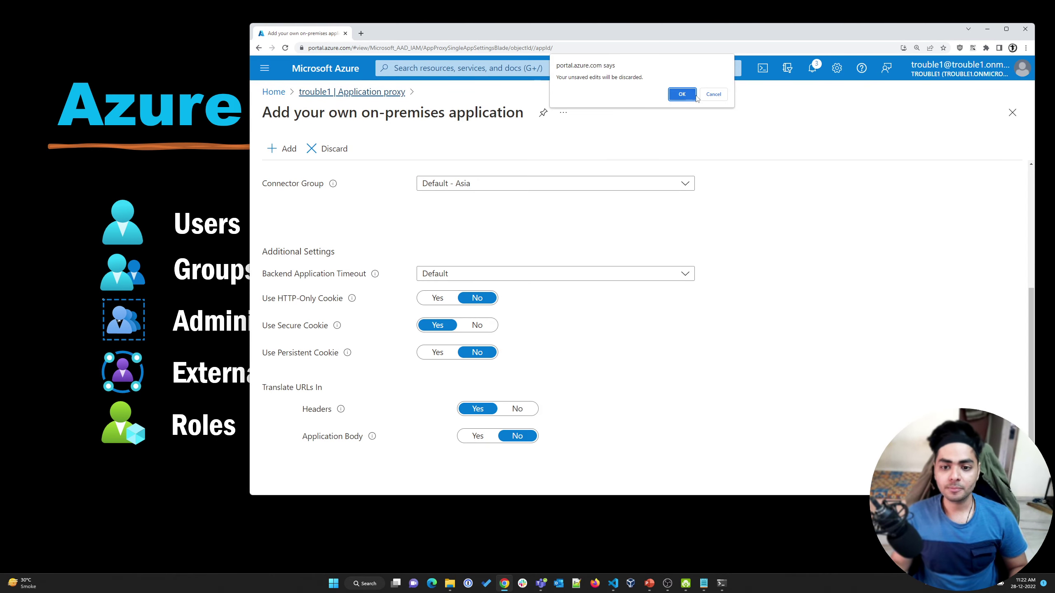
left_click(695, 95)
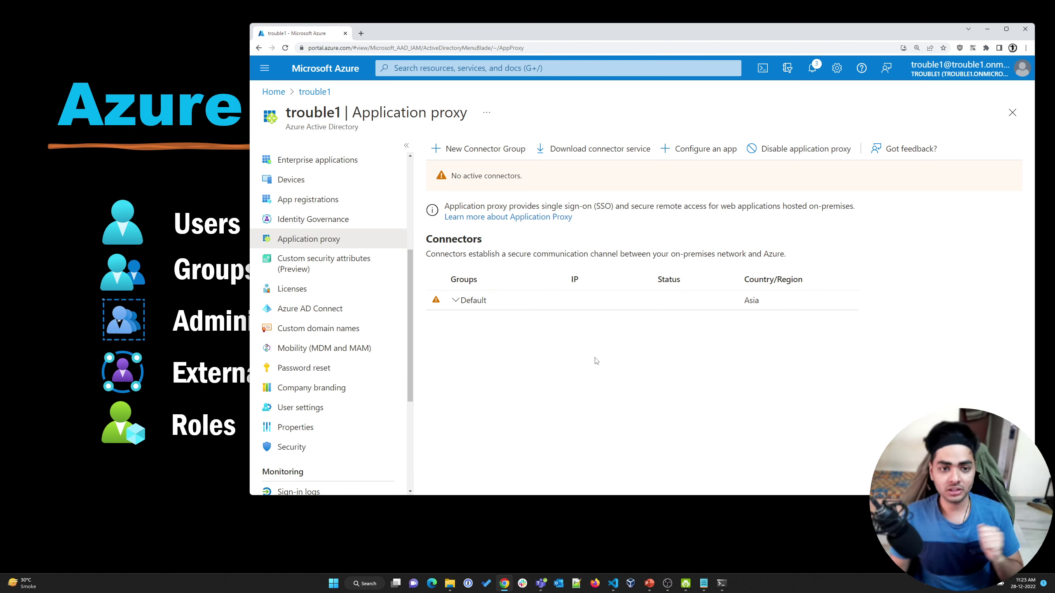
Start a new policy from Security > Conditional Access
scroll(315, 415, "down", 5)
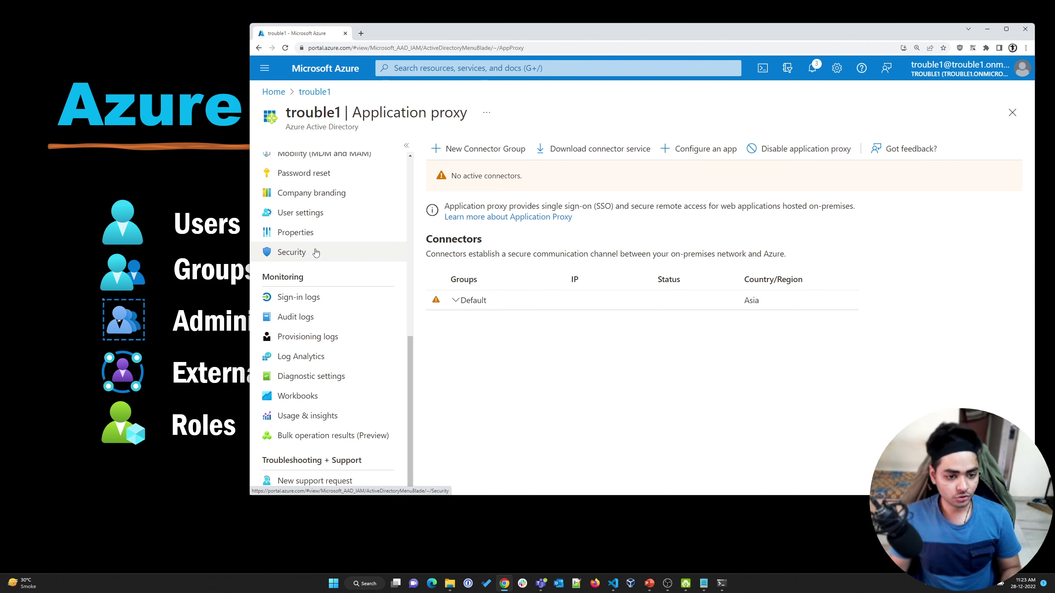
left_click(316, 252)
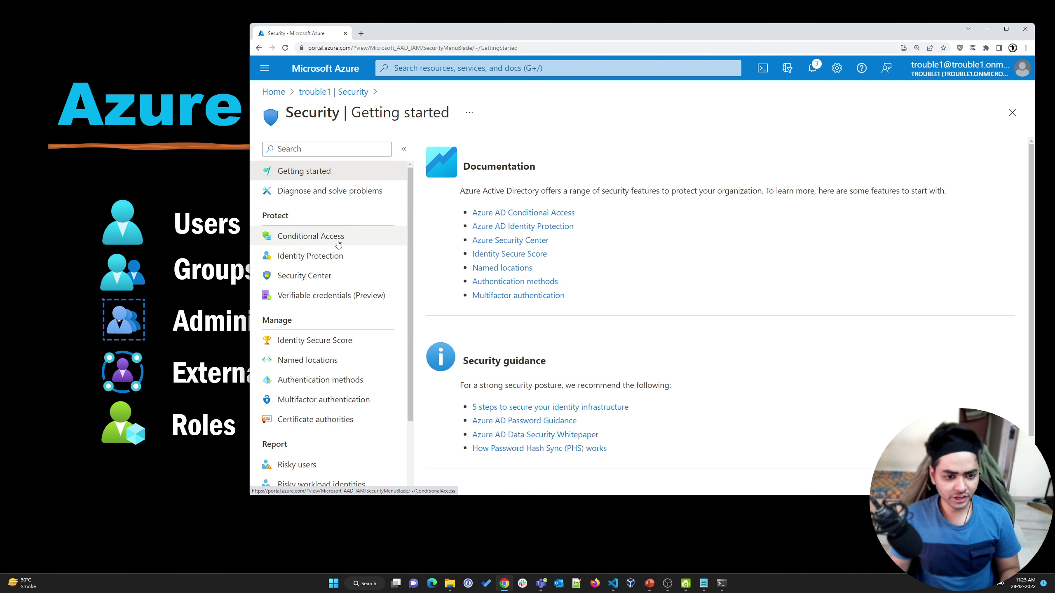
left_click(338, 244)
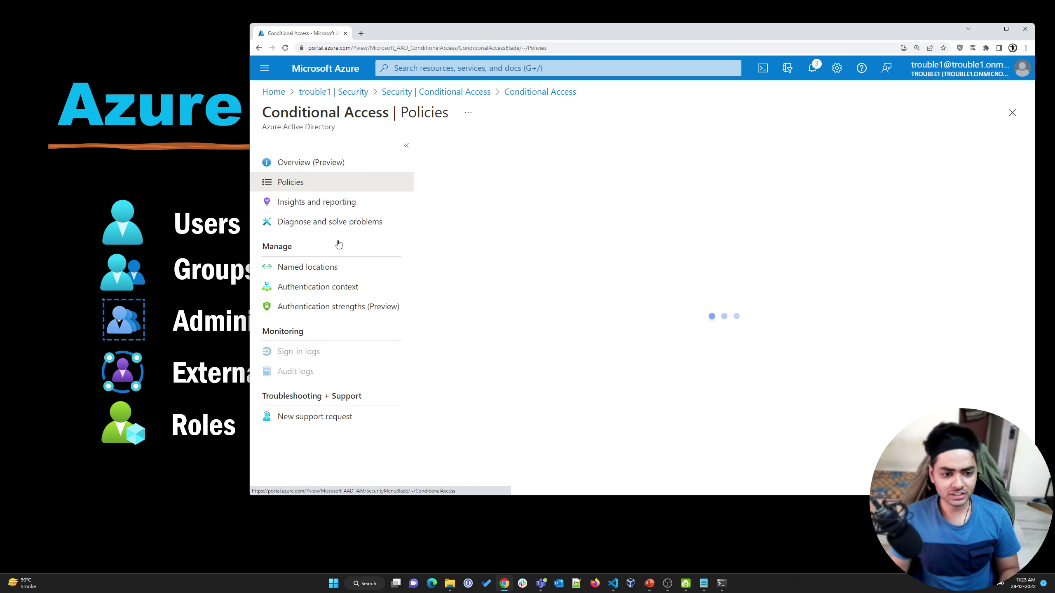
left_click(454, 157)
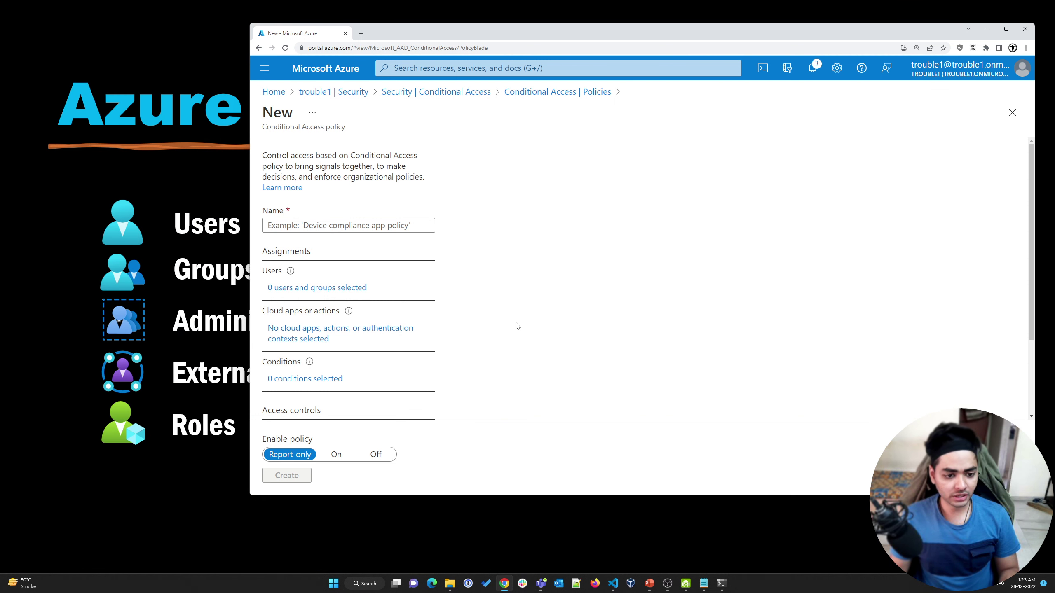
Limit the policy's users to selected users and groups, including guest or external users
left_click(300, 291)
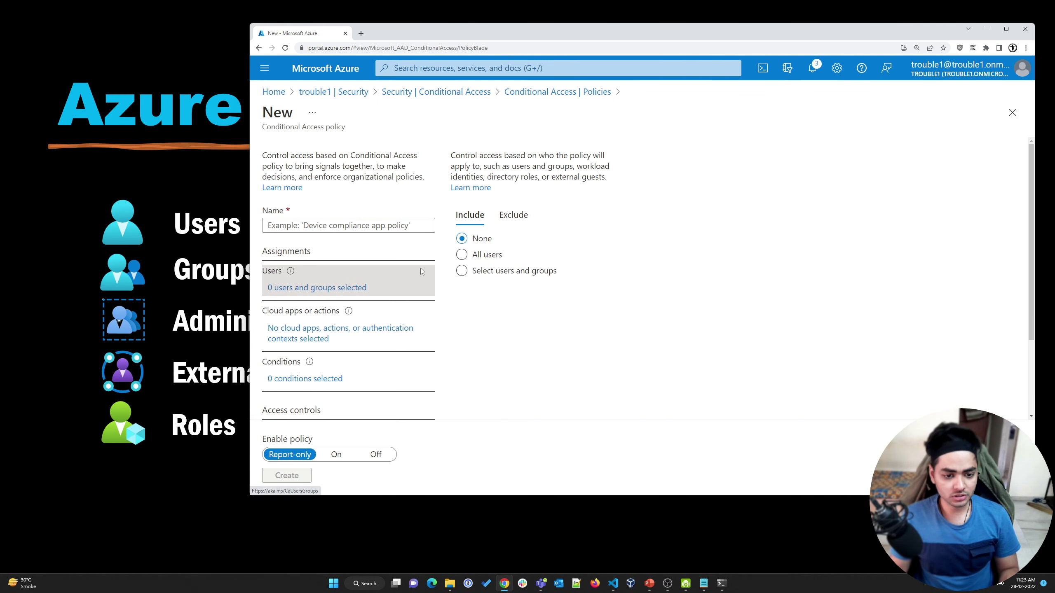
left_click(462, 255)
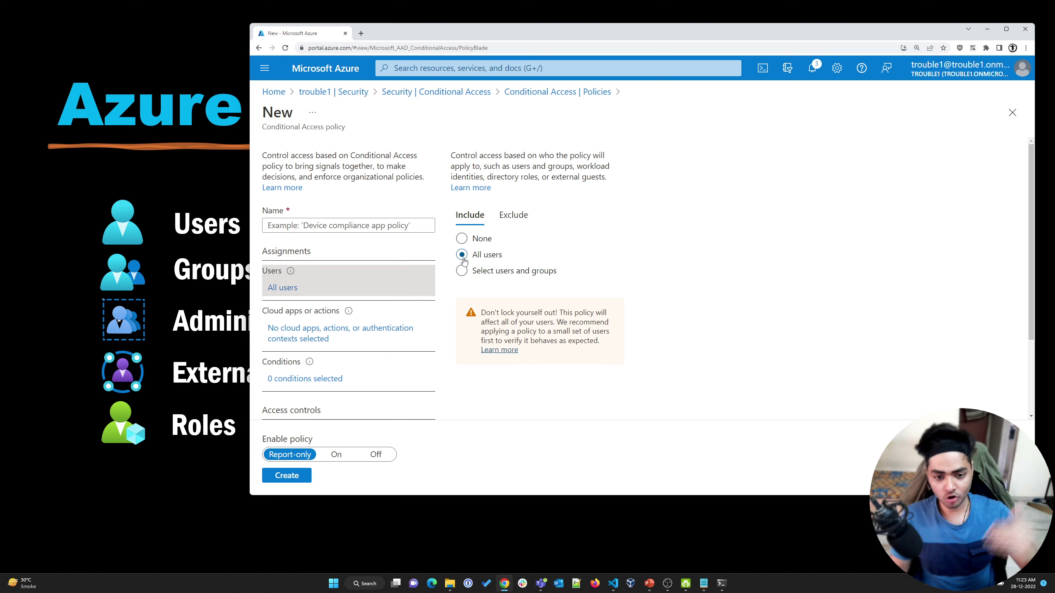
left_click(461, 271)
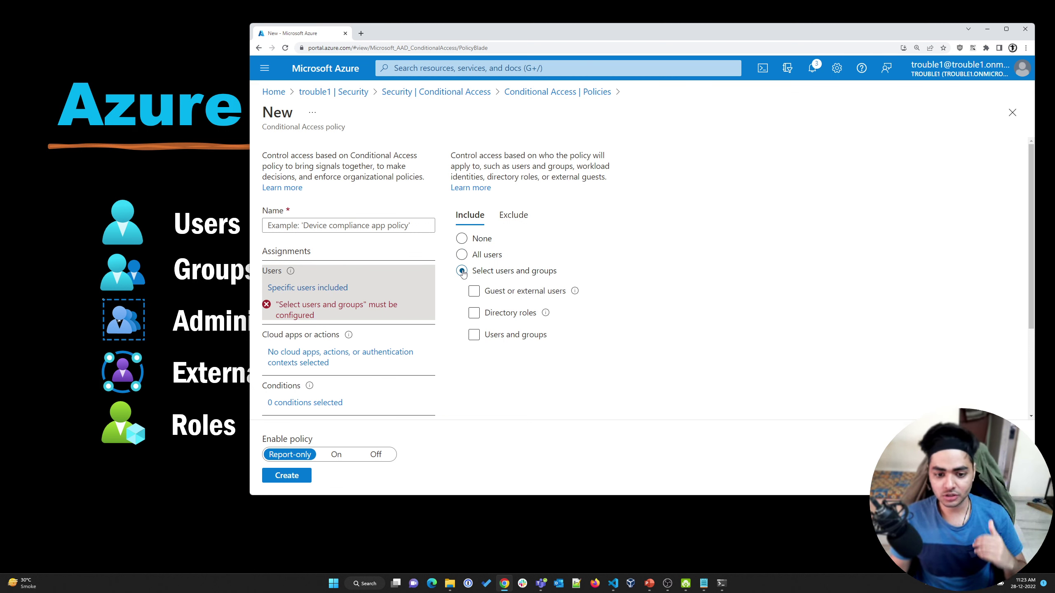
left_click(476, 293)
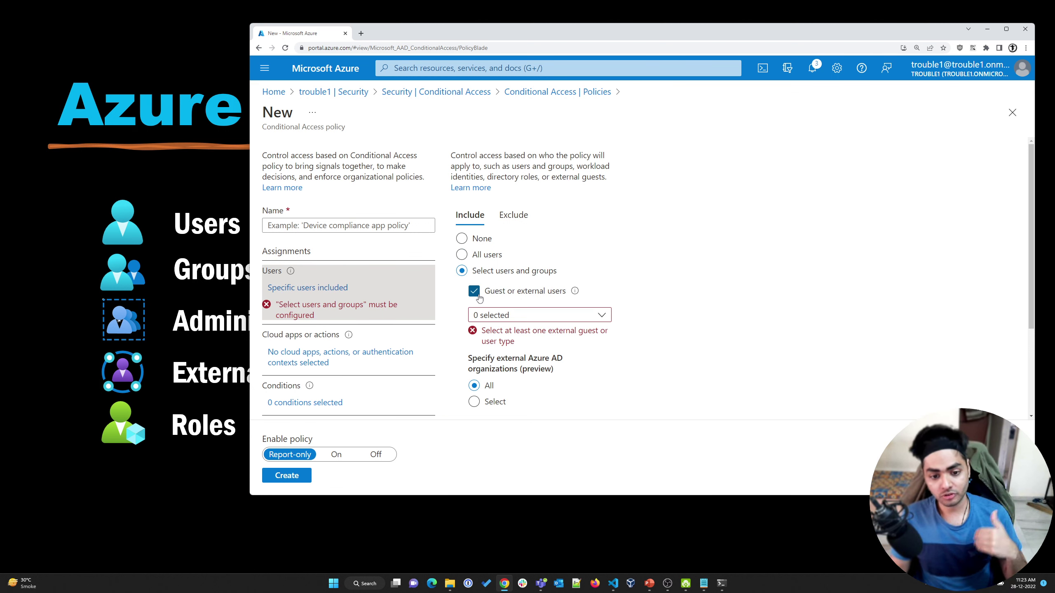
left_click(529, 316)
Tick B2B guest, B2B member, service provider and other external user types, then show Cloud apps
left_click(496, 360)
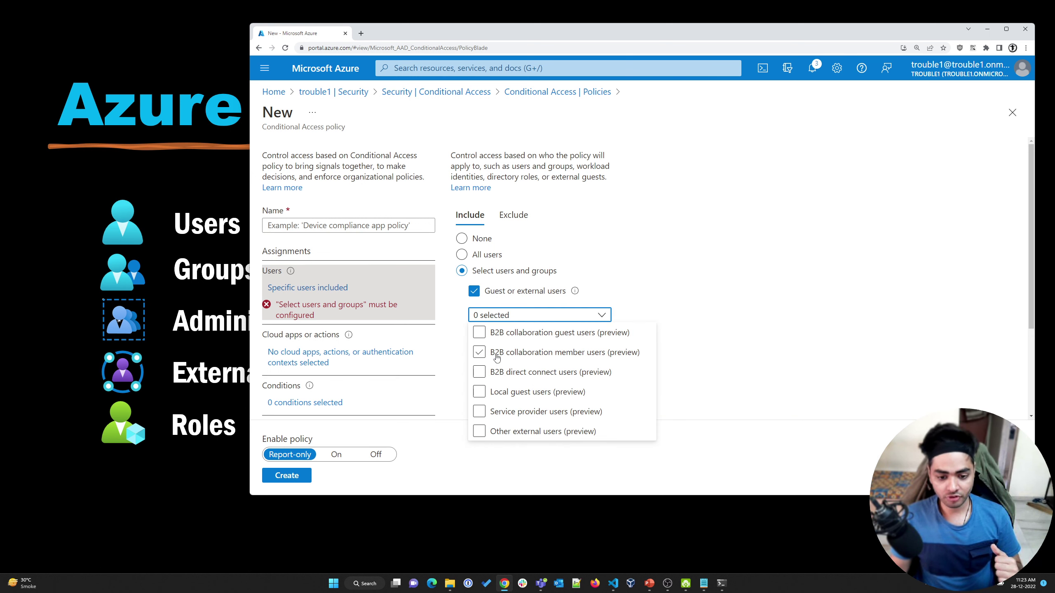
left_click(692, 289)
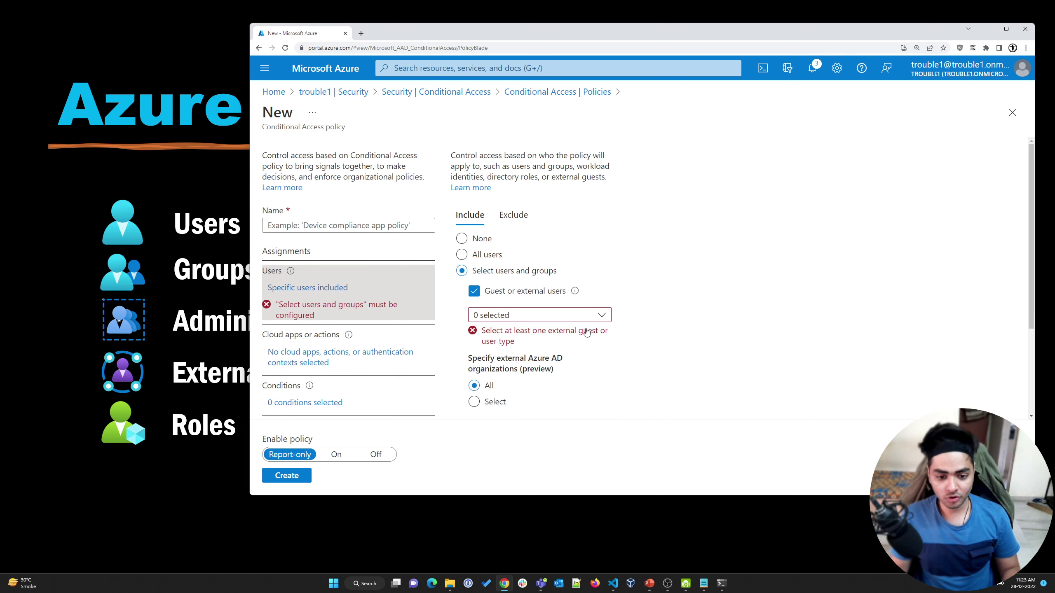
left_click(554, 319)
left_click(479, 333)
left_click(479, 352)
left_click(479, 411)
left_click(479, 431)
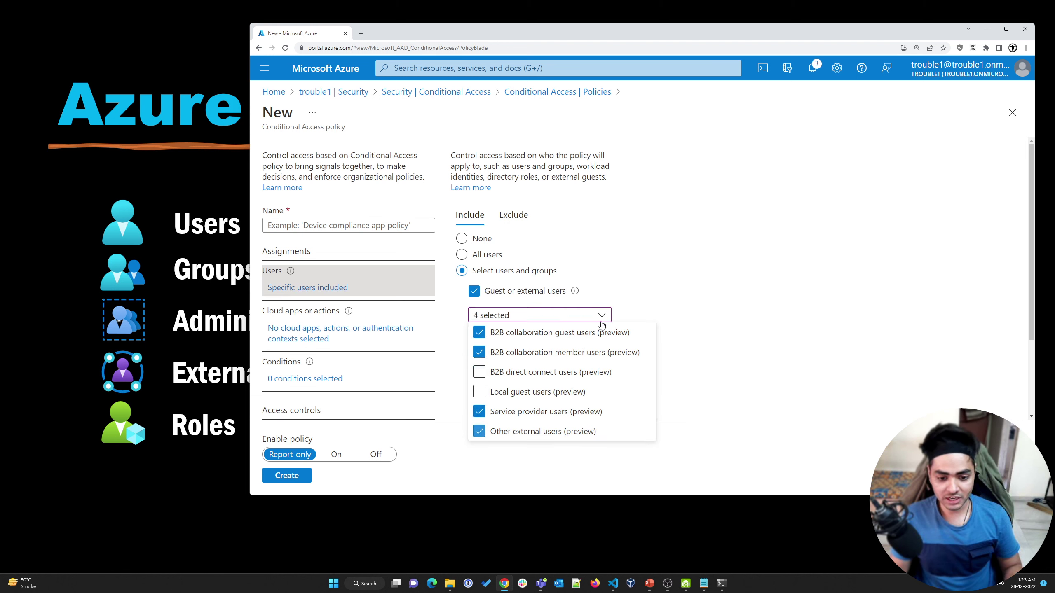
left_click(601, 323)
scroll(361, 322, "down", 1)
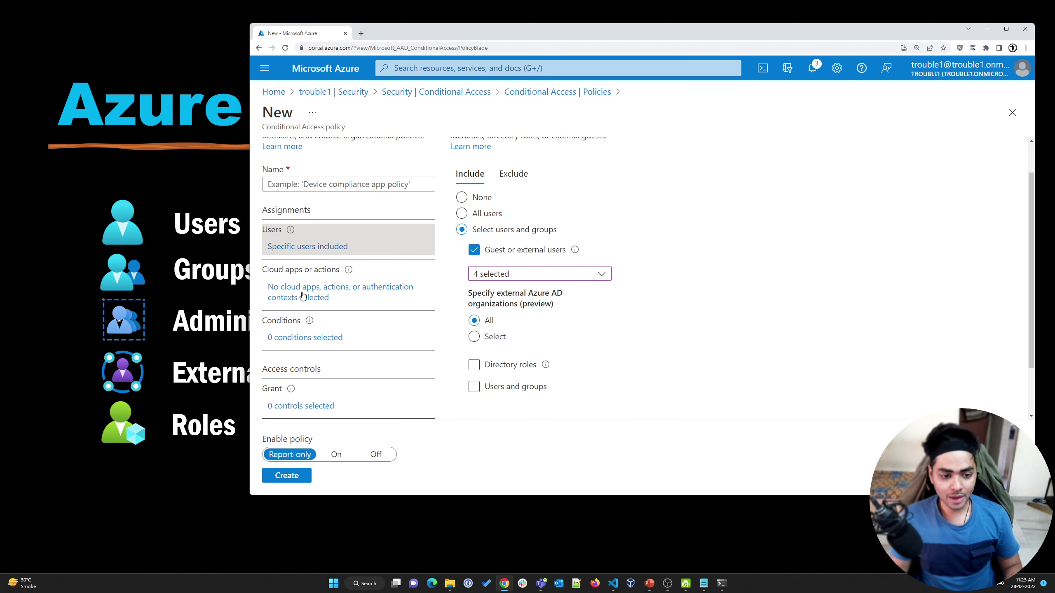
left_click(302, 296)
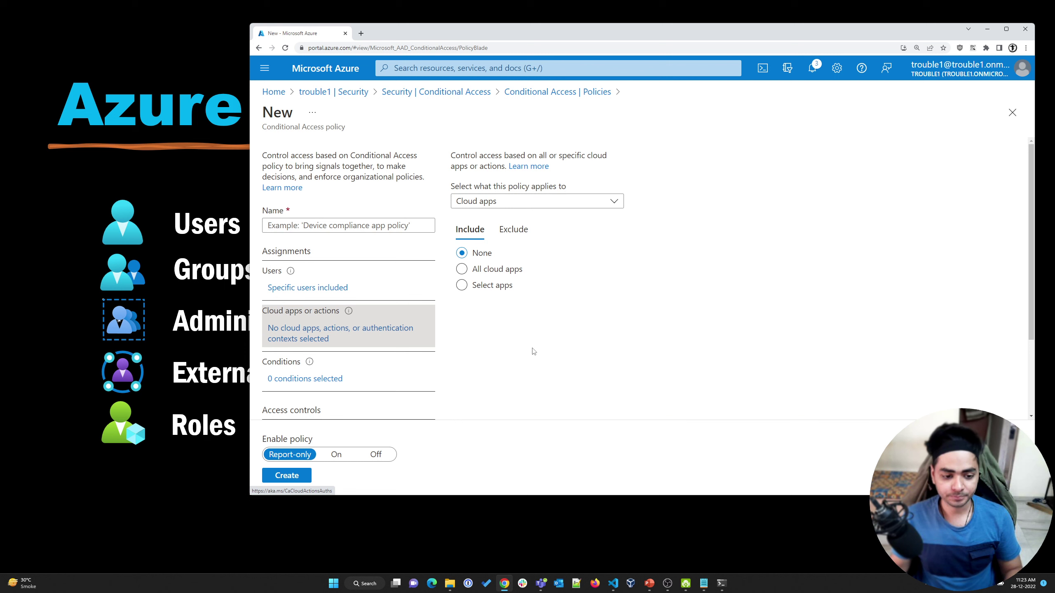
Under Conditions, turn on Locations and restrict it to Selected locations
scroll(329, 302, "down", 2)
left_click(318, 295)
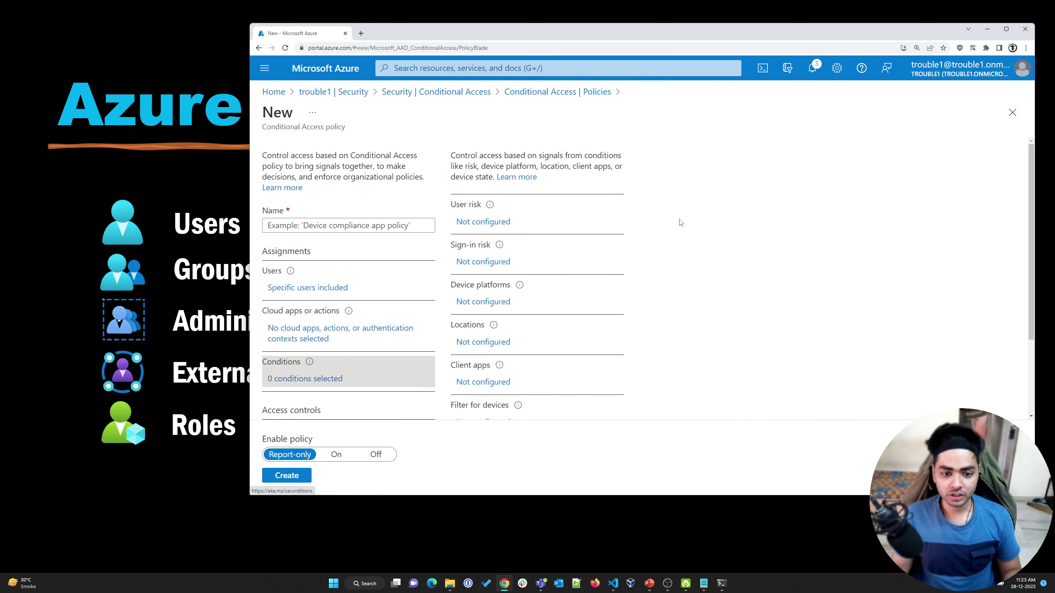
left_click(483, 343)
left_click(660, 201)
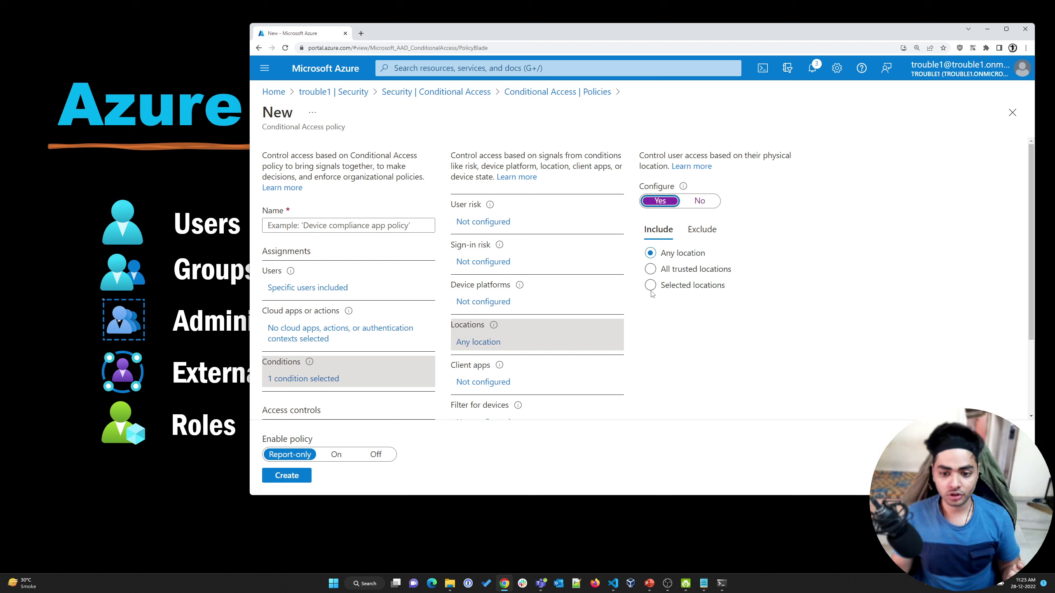
left_click(651, 286)
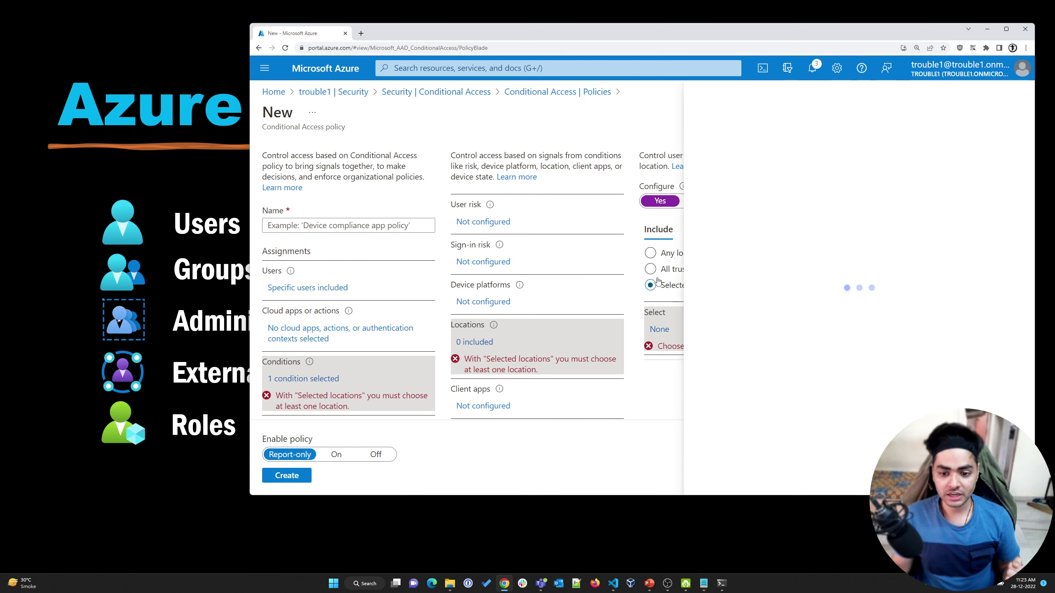
Turn on the Device platforms condition, then switch back to the Azure AD components slide
left_click(482, 302)
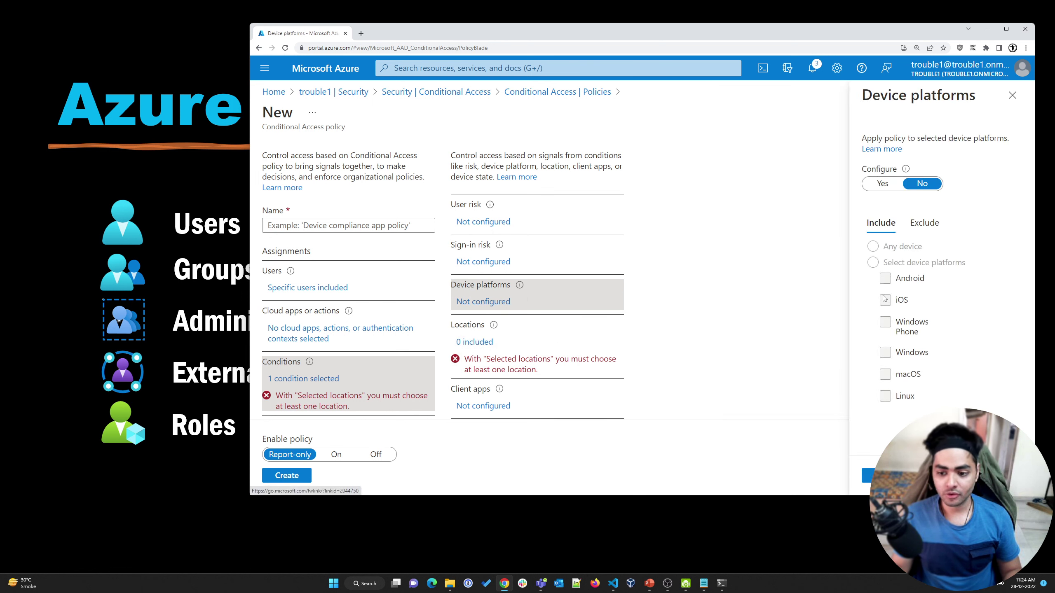
left_click(881, 184)
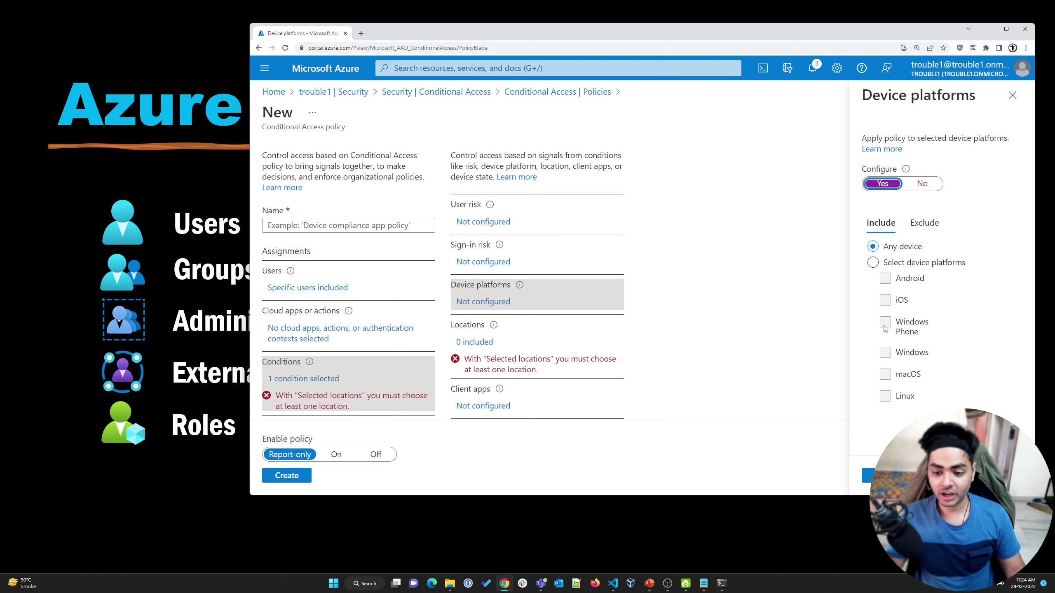
left_click(714, 288)
left_click(146, 475)
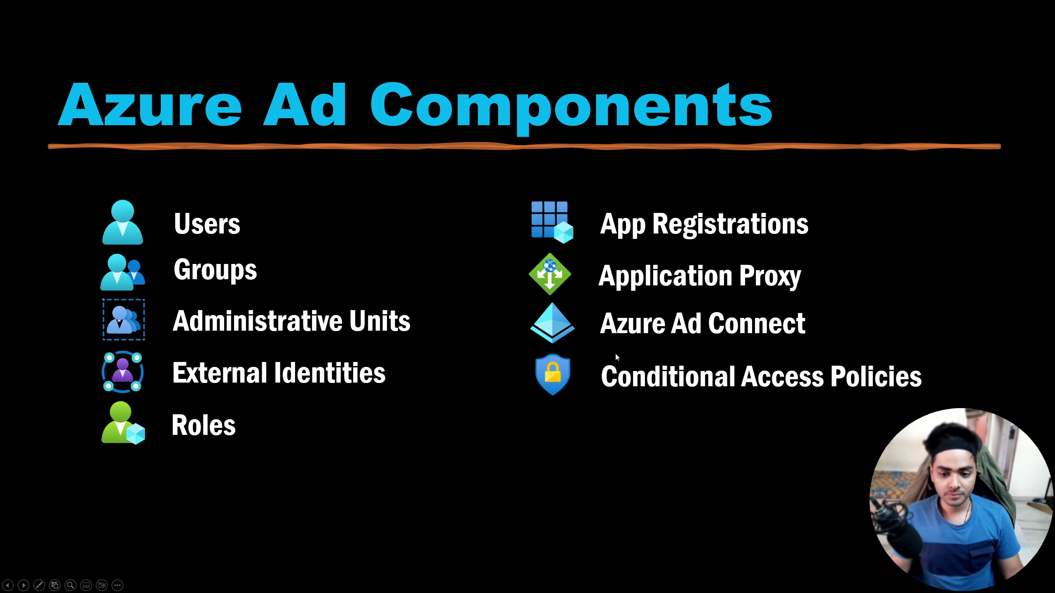